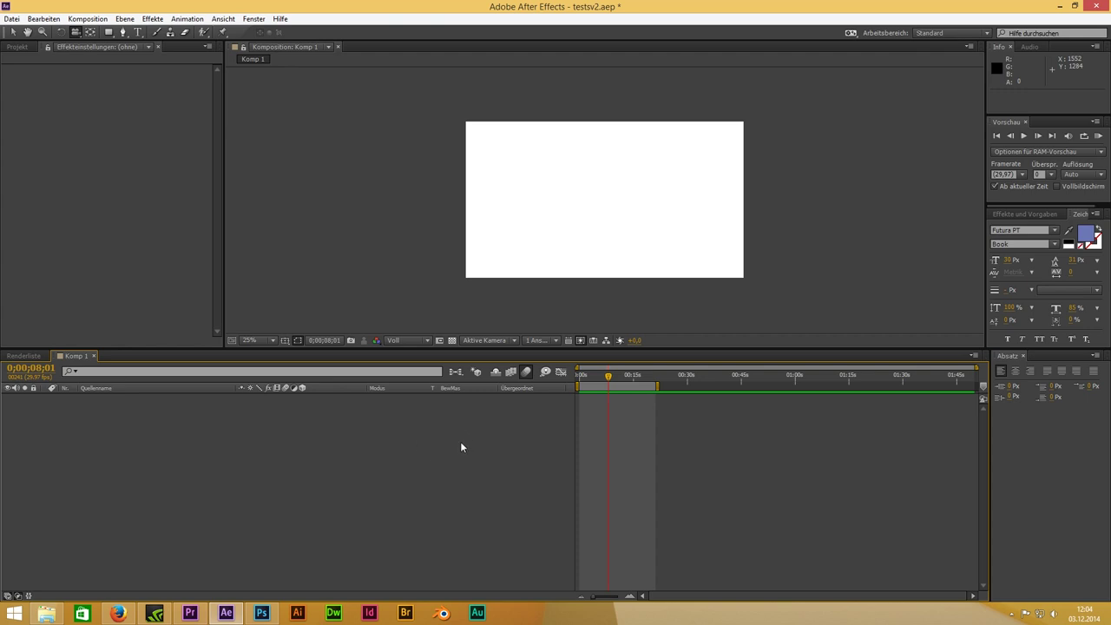
# Create a new solid layer named 'element' in Komp 1.
pyautogui.rightClick(345, 423)
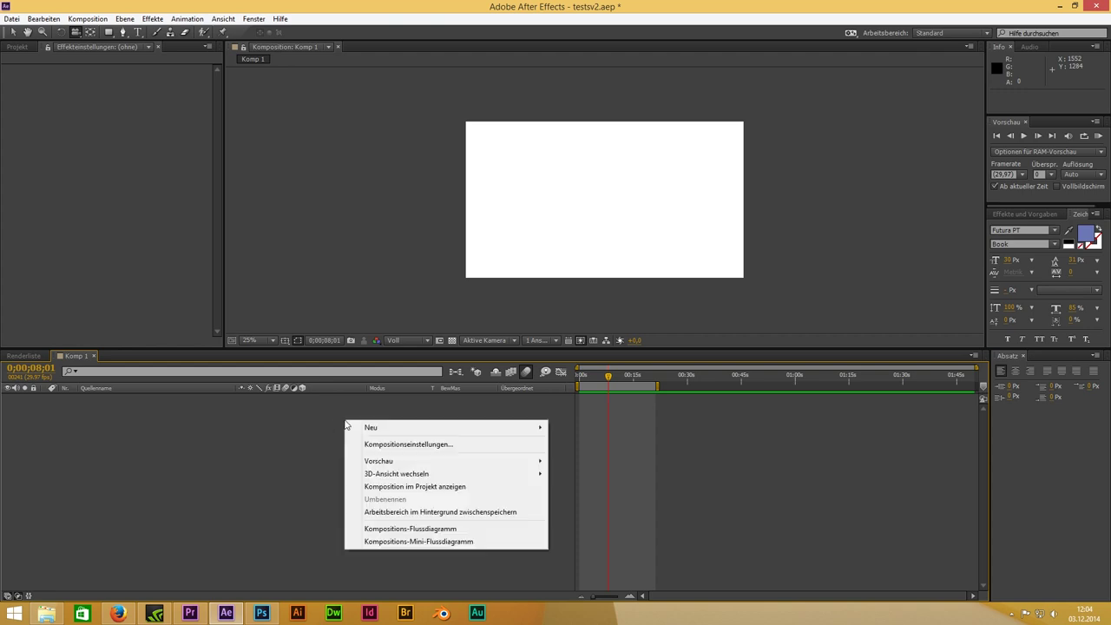
pyautogui.moveTo(494, 430)
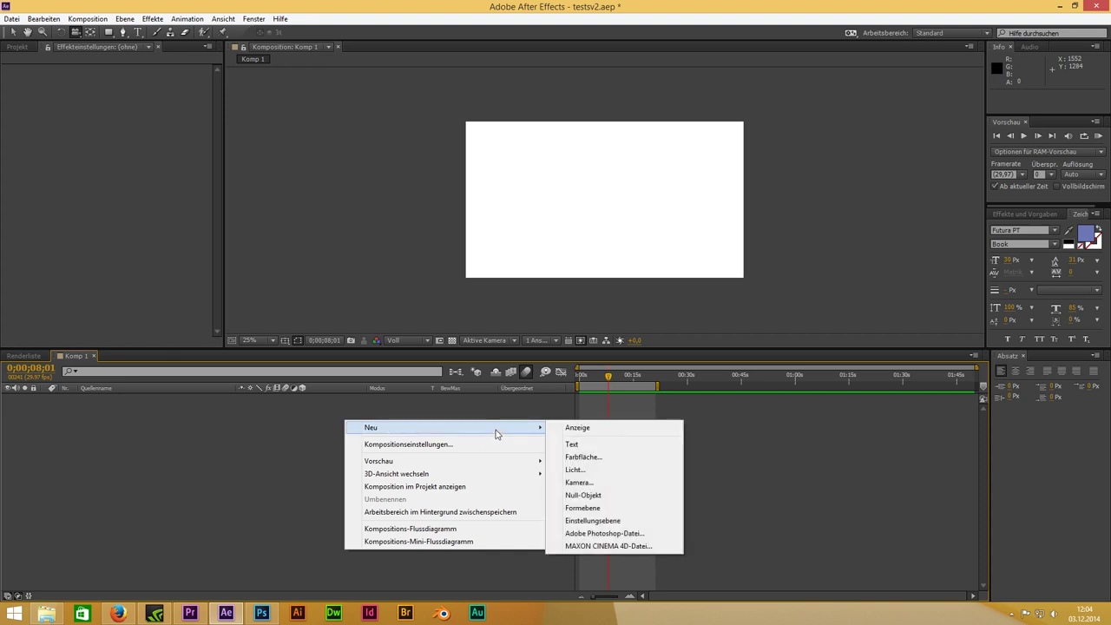
pyautogui.click(584, 459)
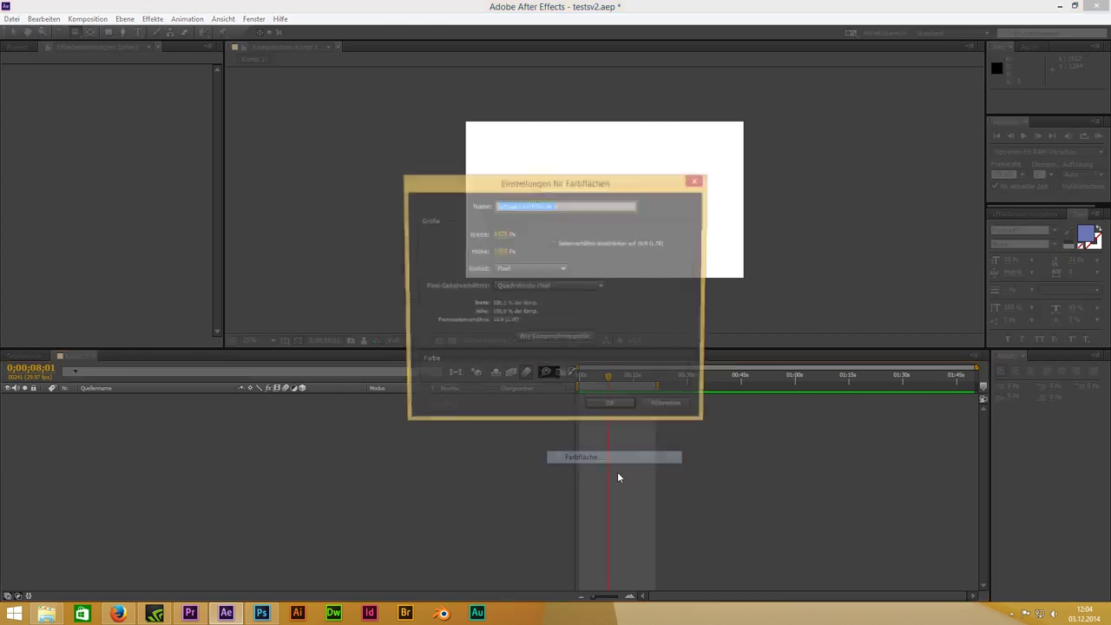
pyautogui.write('element')
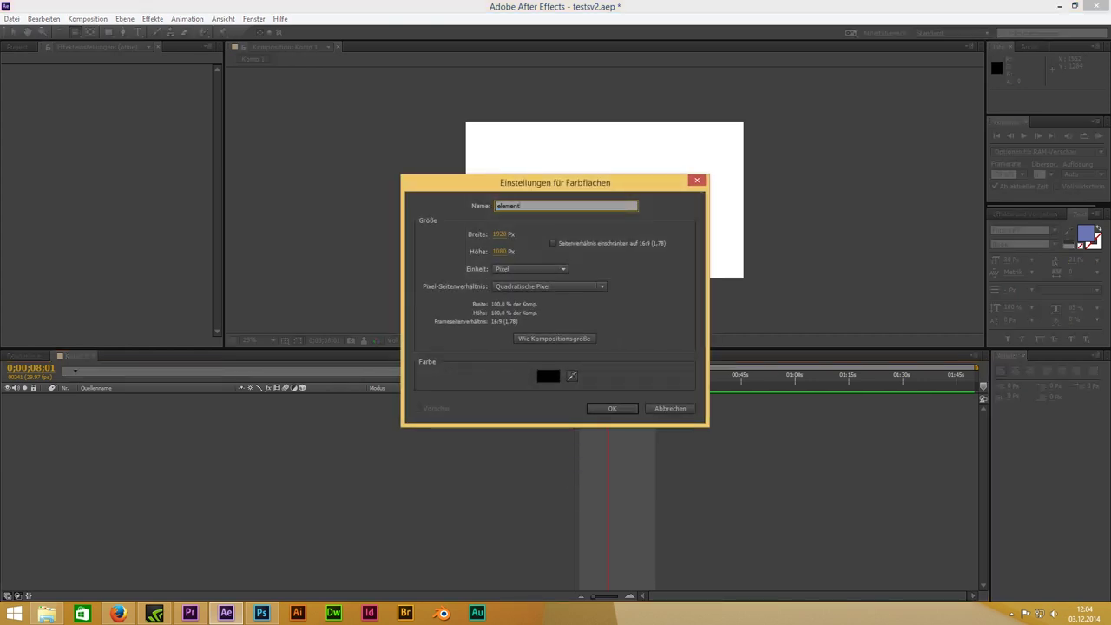
pyautogui.click(614, 409)
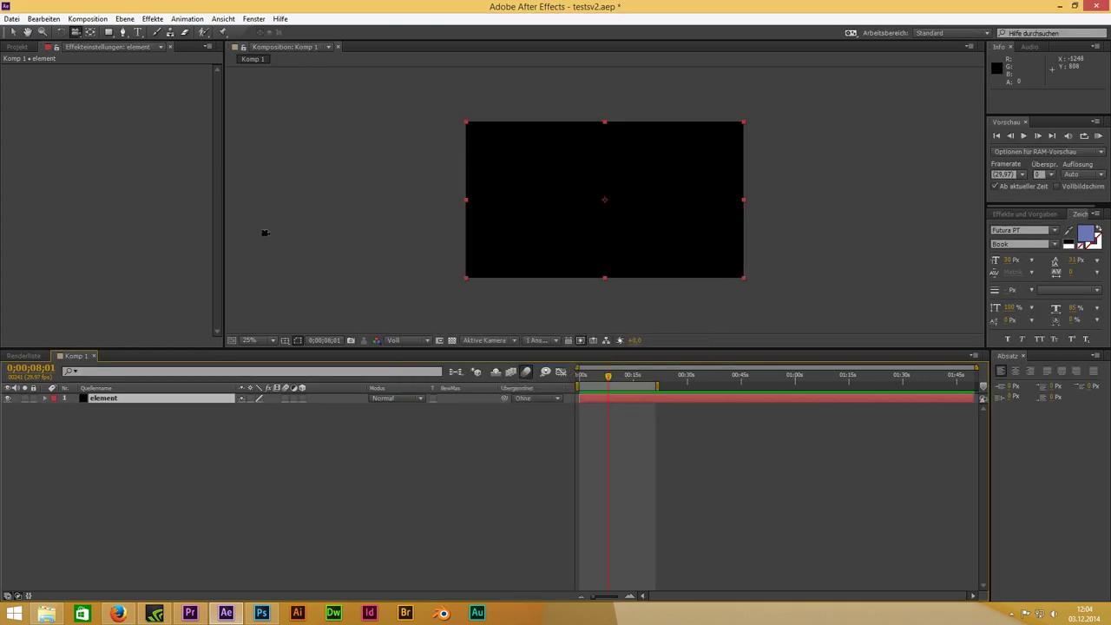
# Apply the Video Copilot Element effect to the solid and open its Scene Setup.
pyautogui.click(153, 18)
pyautogui.moveTo(240, 371)
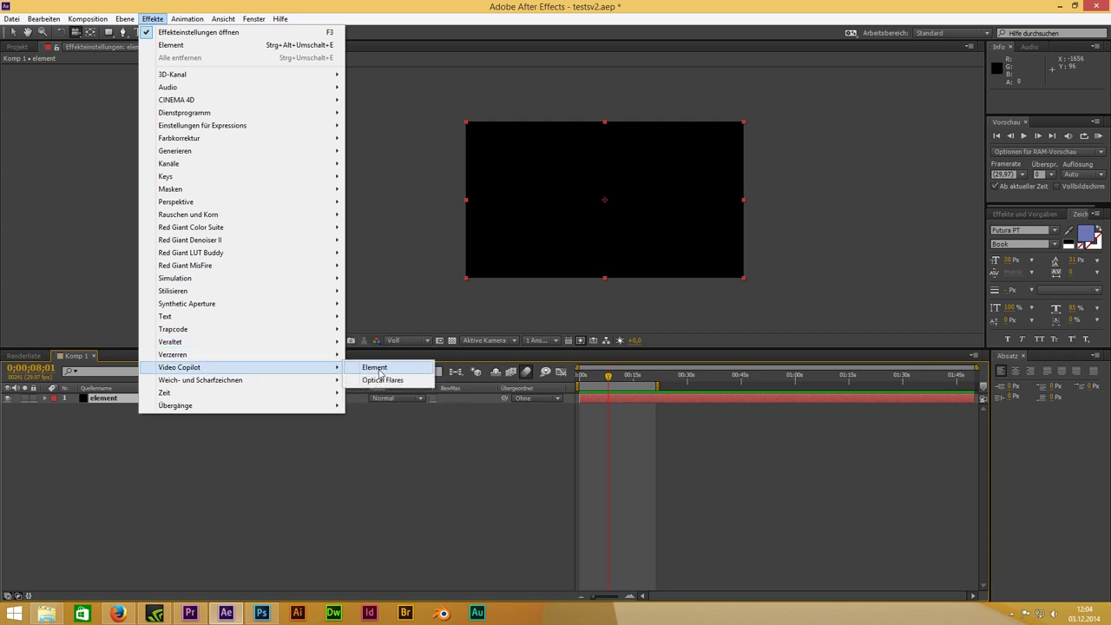
pyautogui.click(377, 367)
pyautogui.click(58, 92)
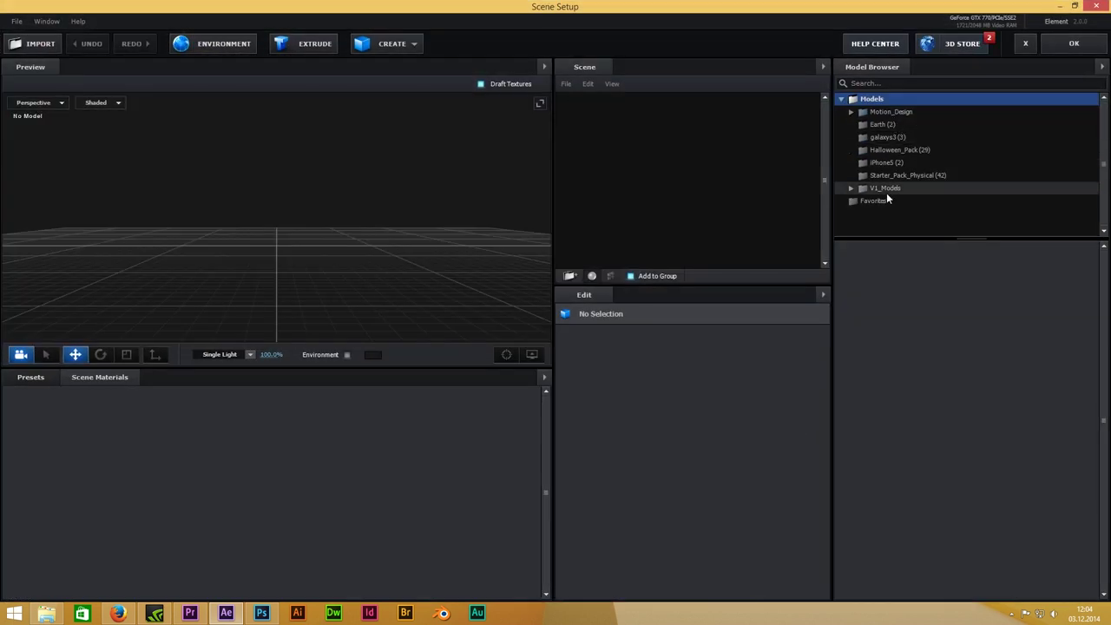
# Add the flat_box and round_box primitives from V1_Models to the scene.
pyautogui.doubleClick(889, 190)
pyautogui.click(907, 214)
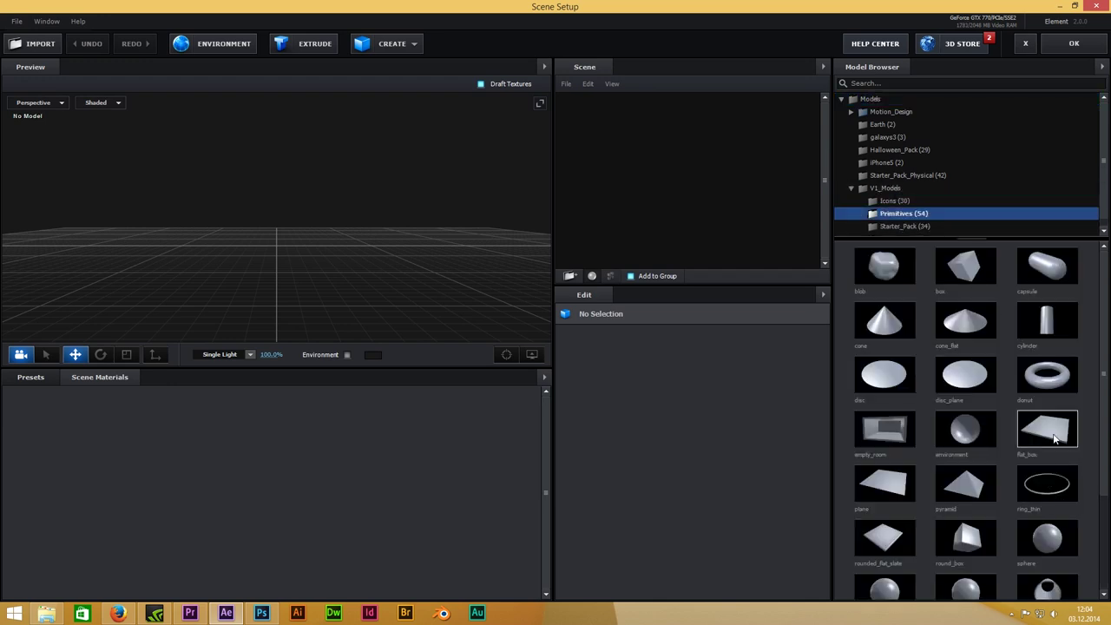
pyautogui.click(1042, 430)
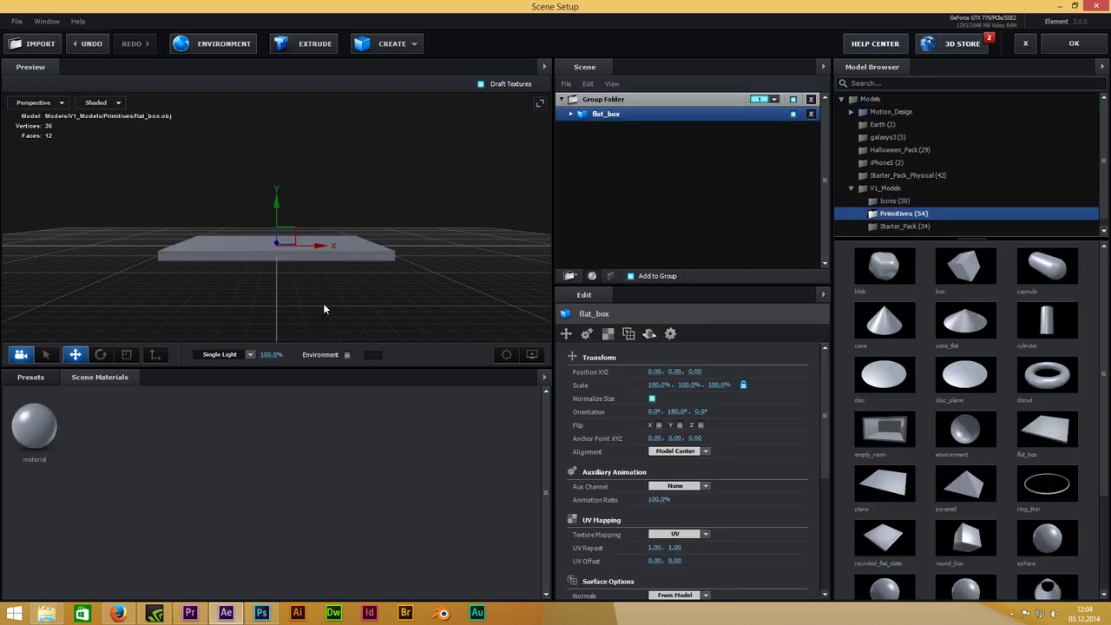
pyautogui.click(974, 539)
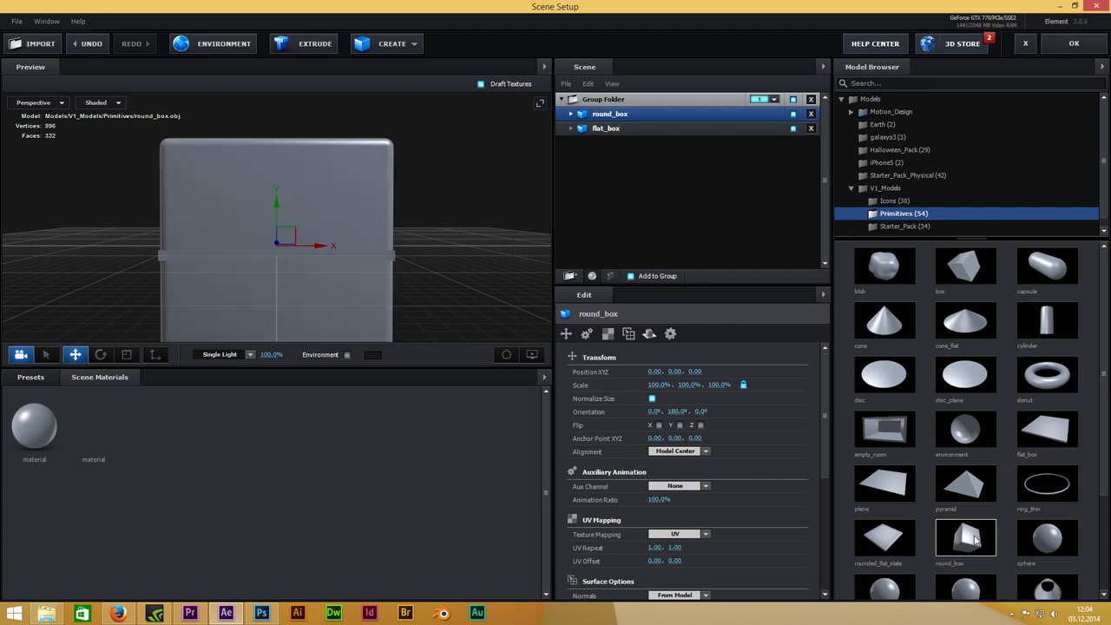
# Move round_box out of the Group Folder, assign the folder to group 2, and apply the scene.
pyautogui.click(627, 114)
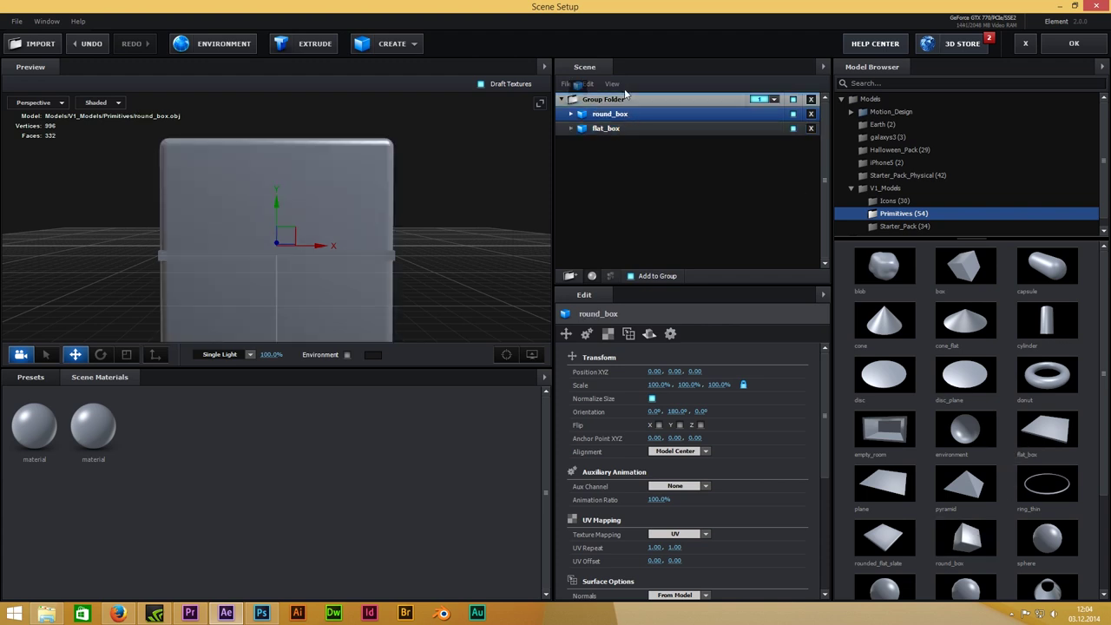
pyautogui.moveTo(627, 113); pyautogui.dragTo(590, 94)
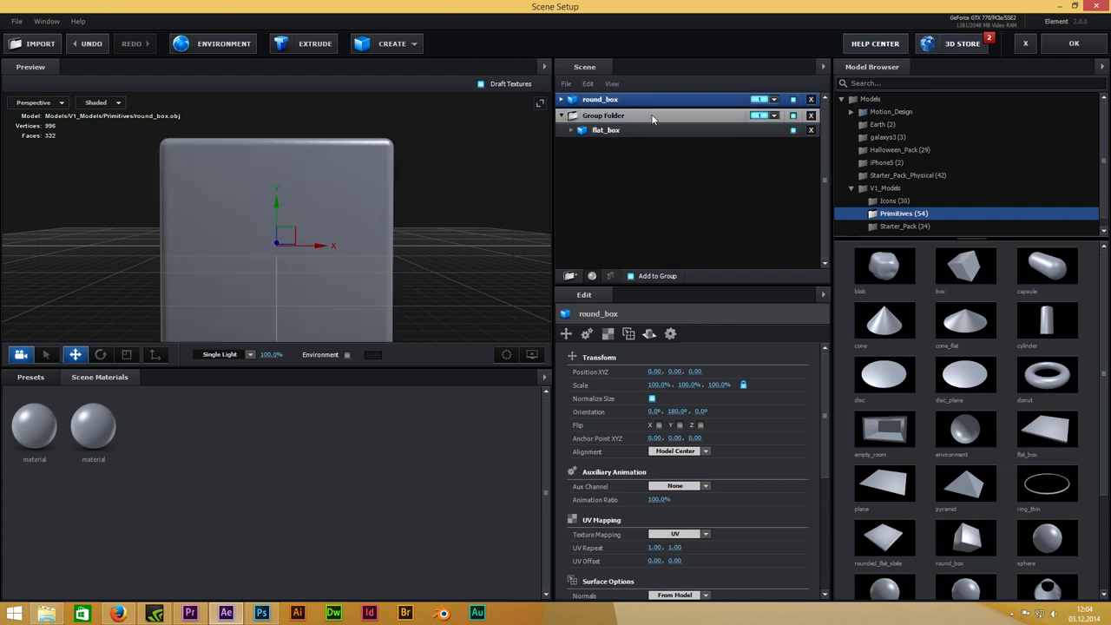
pyautogui.click(773, 116)
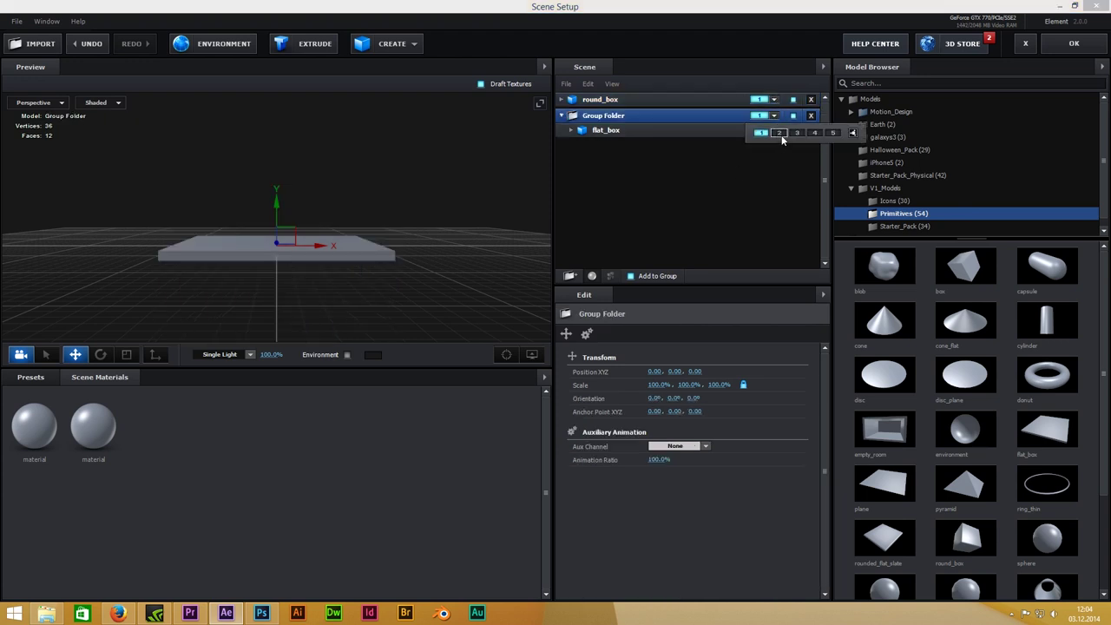
pyautogui.click(1083, 48)
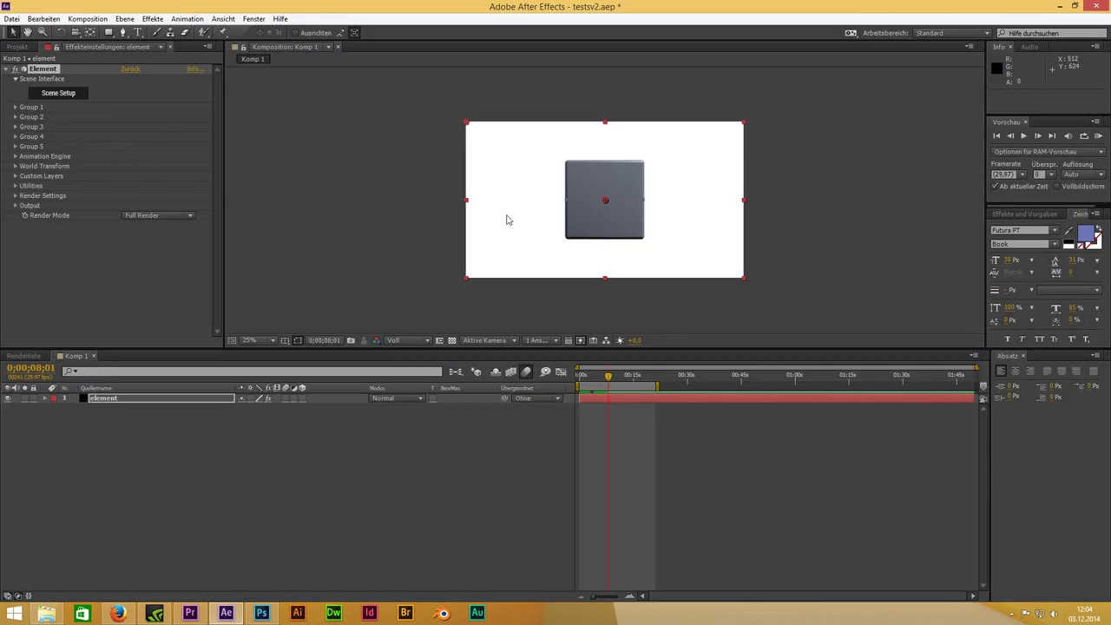
# Shrink the cube by setting Group 1's Particle Size to 3,80.
pyautogui.click(15, 107)
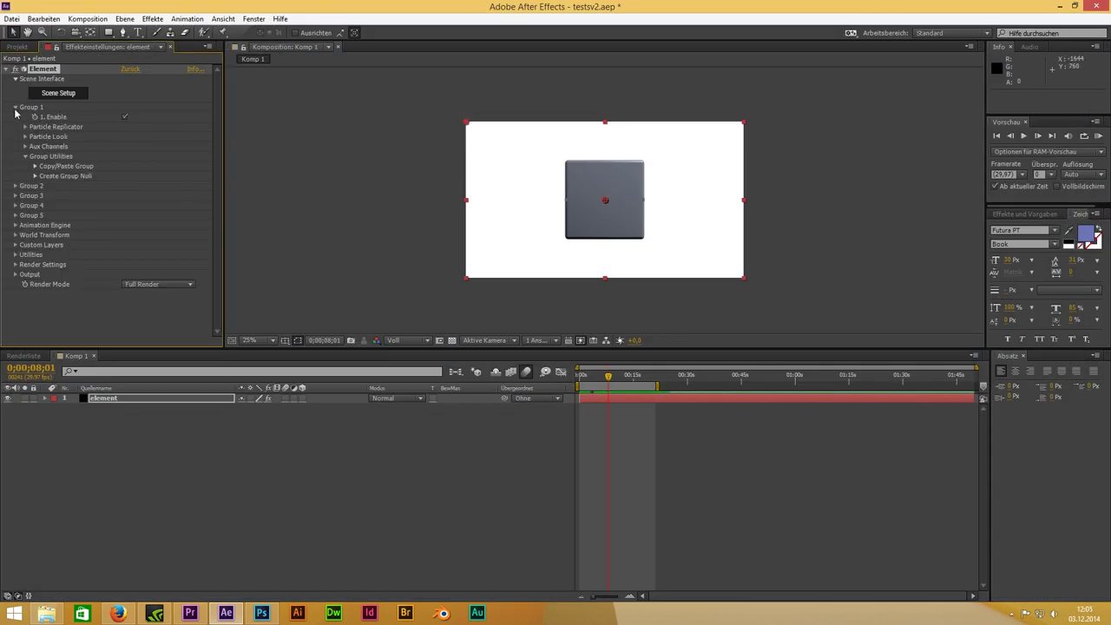
pyautogui.click(15, 107)
pyautogui.click(15, 116)
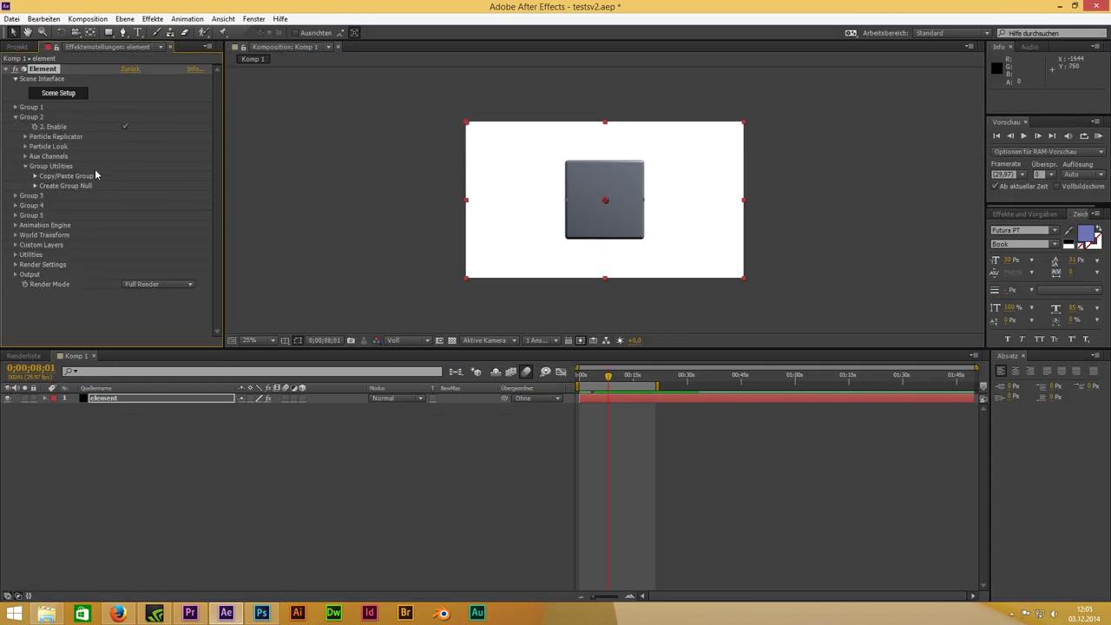
pyautogui.click(14, 116)
pyautogui.click(15, 107)
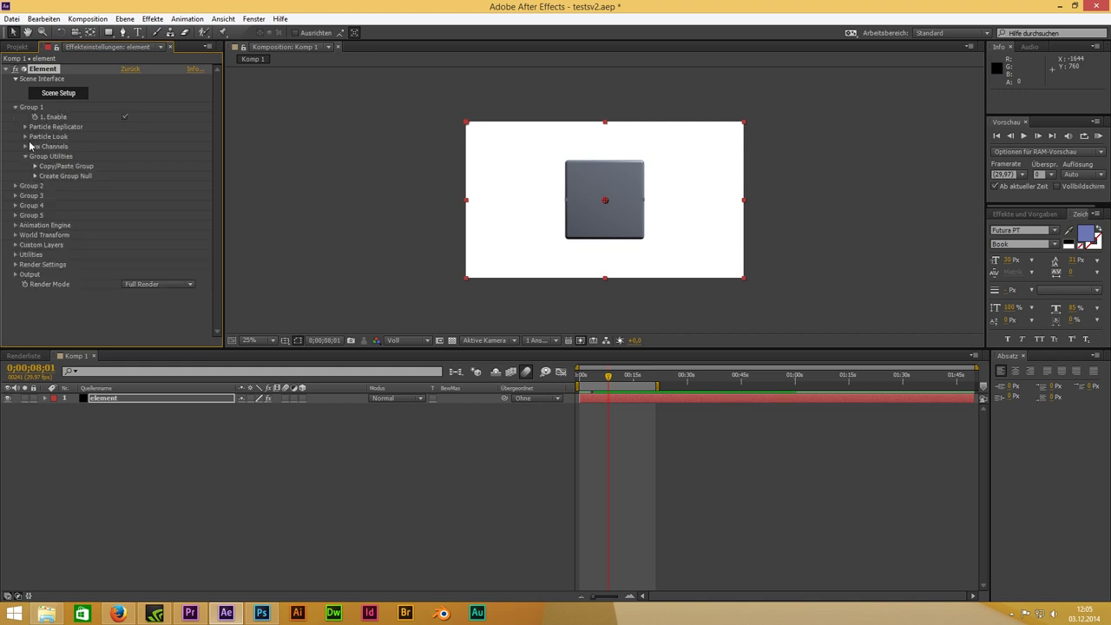
pyautogui.click(25, 136)
pyautogui.moveTo(129, 146); pyautogui.dragTo(51, 174)
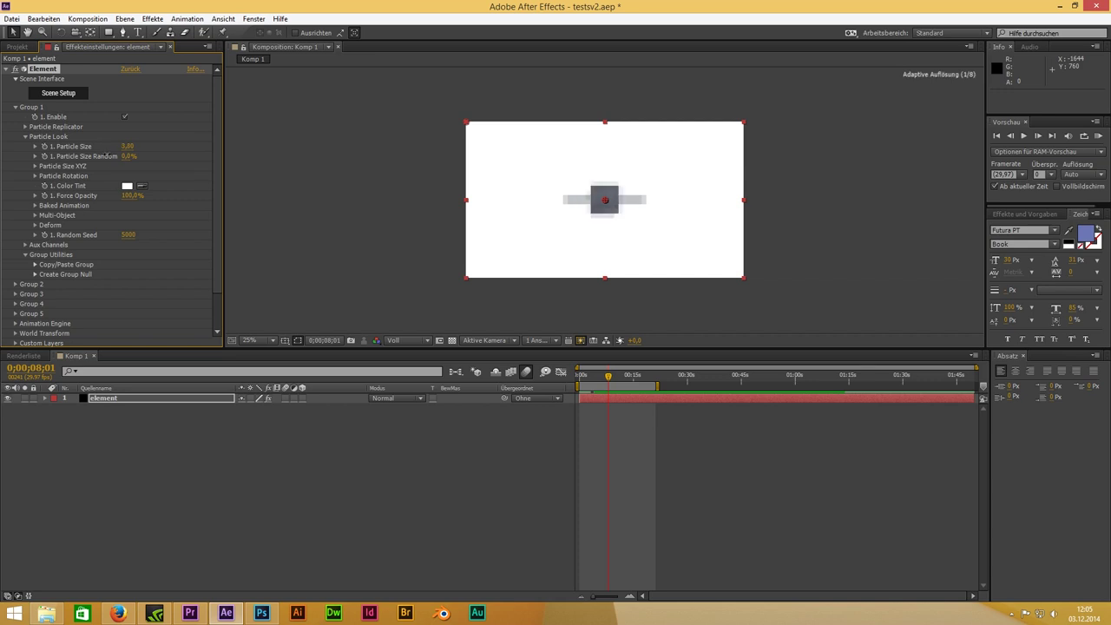
# Widen Group 2 into a floor with Particle Size 51,60 and reposition the layer so the cube sits on it.
pyautogui.click(15, 284)
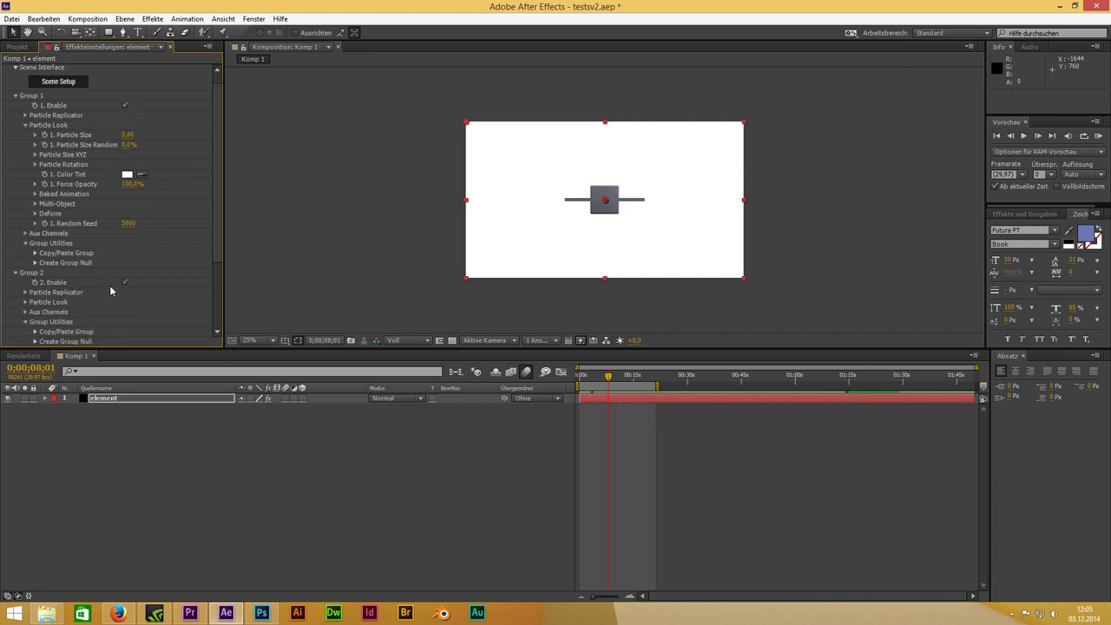
pyautogui.click(25, 302)
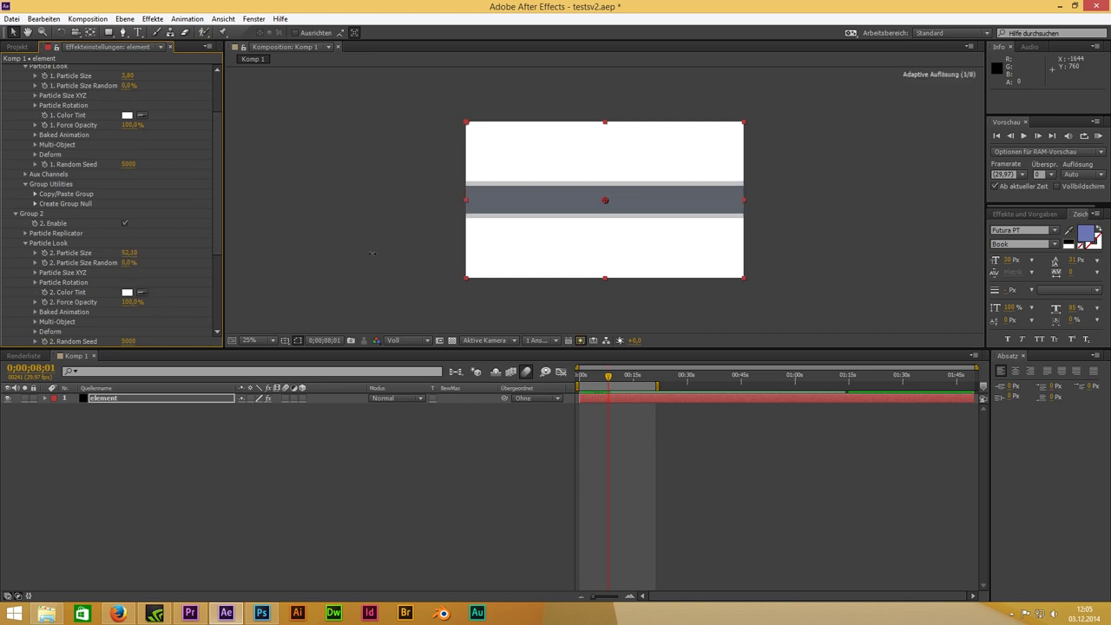
pyautogui.moveTo(129, 252)
pyautogui.mouseDown()
pyautogui.moveTo(632, 202)
pyautogui.moveTo(605, 205)
pyautogui.moveTo(604, 243)
pyautogui.mouseUp()
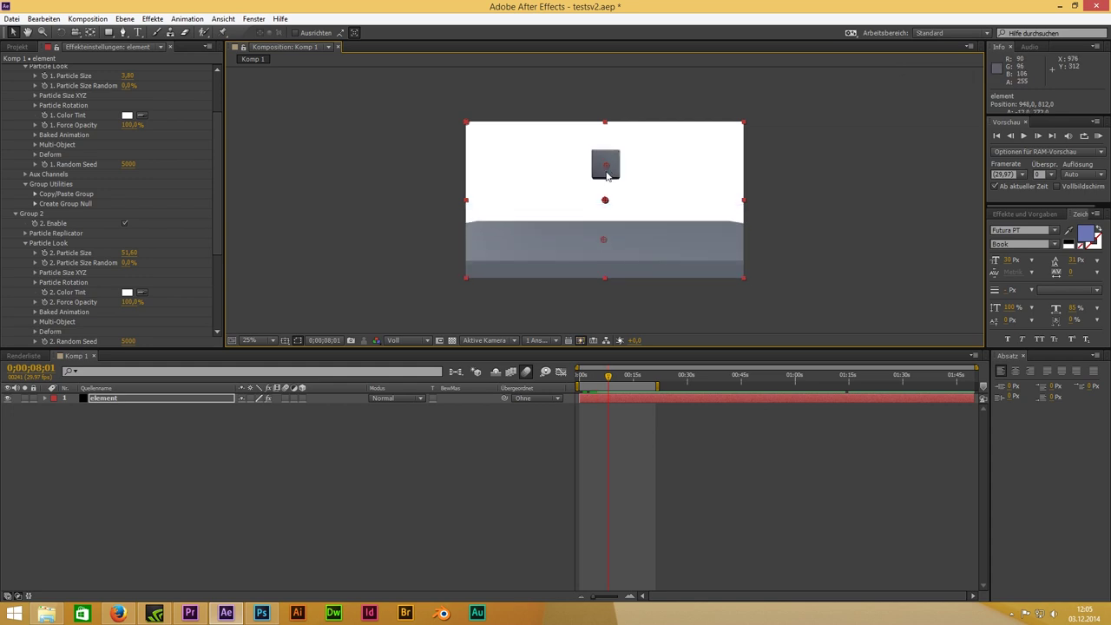
pyautogui.moveTo(604, 243); pyautogui.dragTo(601, 220)
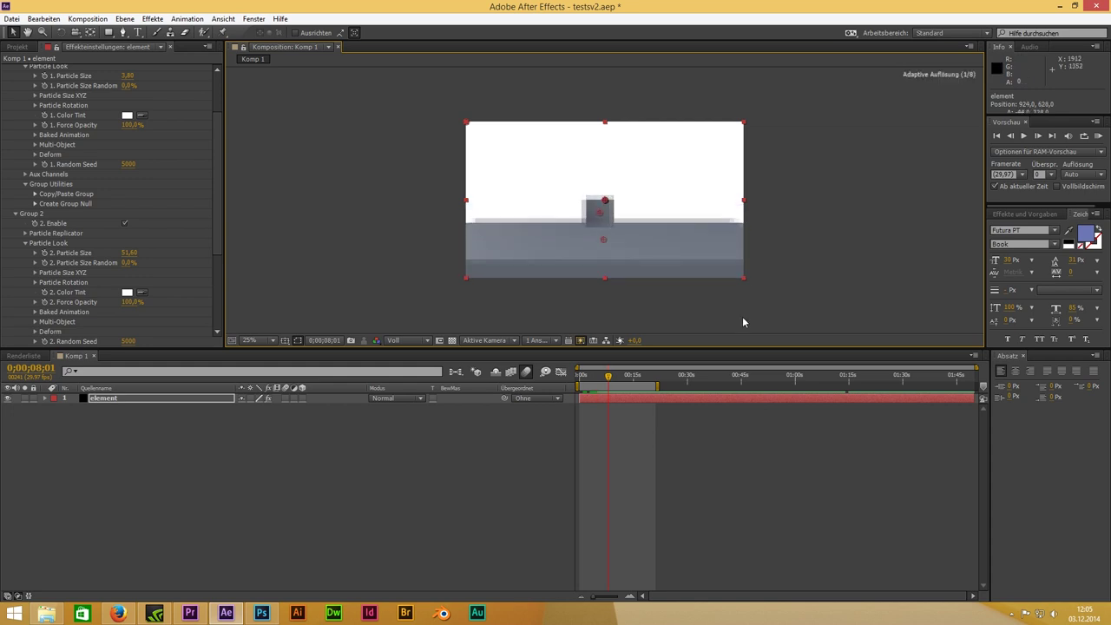
# Add a new camera layer, Kamera 1, to the composition.
pyautogui.rightClick(275, 508)
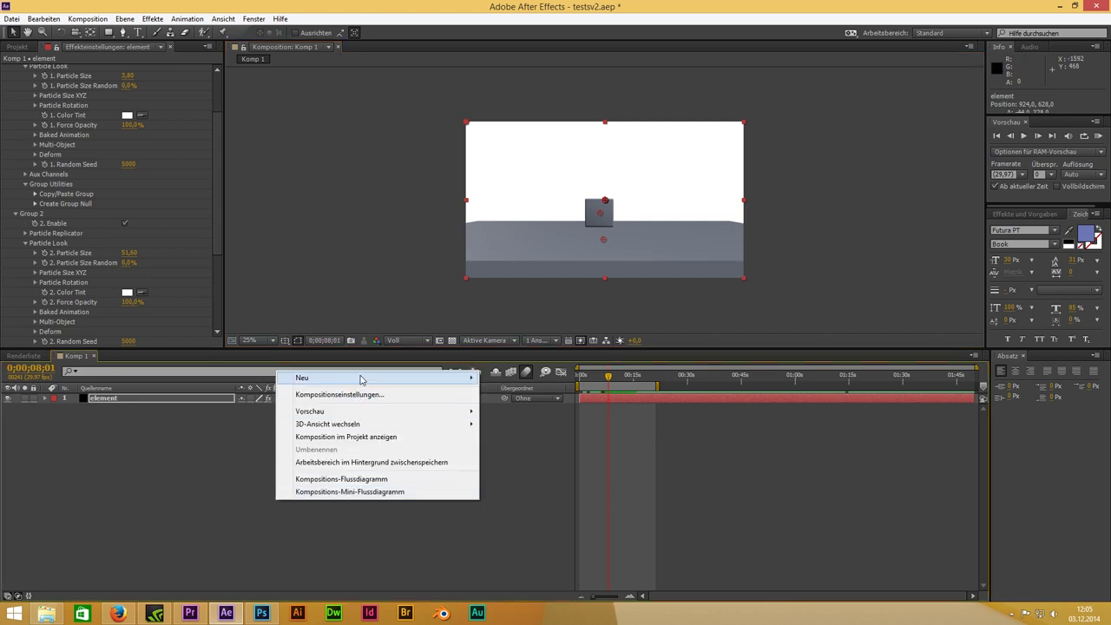
pyautogui.moveTo(360, 378)
pyautogui.click(545, 433)
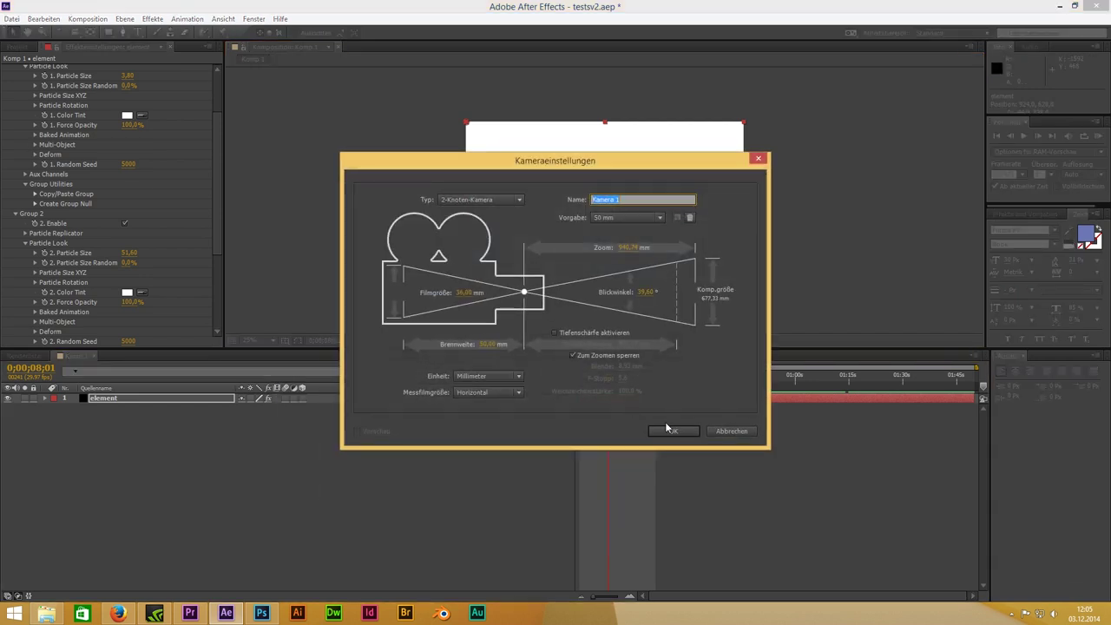
pyautogui.click(664, 424)
# Orbit Kamera 1 to look down on the cube and floor, then select the element layer.
pyautogui.click(76, 33)
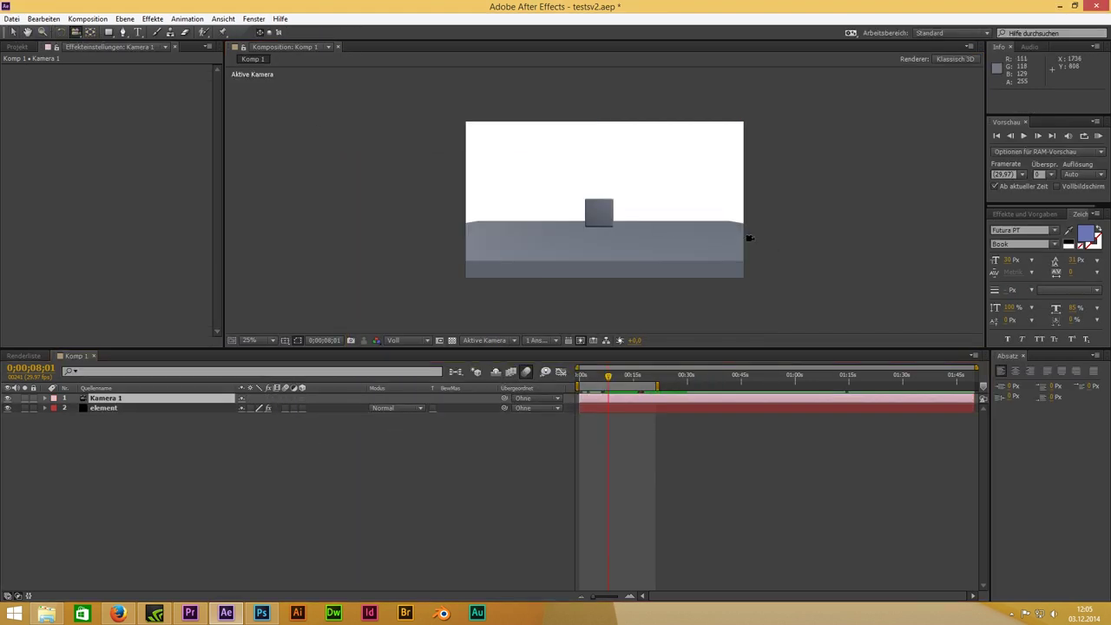
pyautogui.moveTo(743, 238)
pyautogui.mouseDown()
pyautogui.moveTo(638, 223)
pyautogui.moveTo(620, 243)
pyautogui.mouseUp()
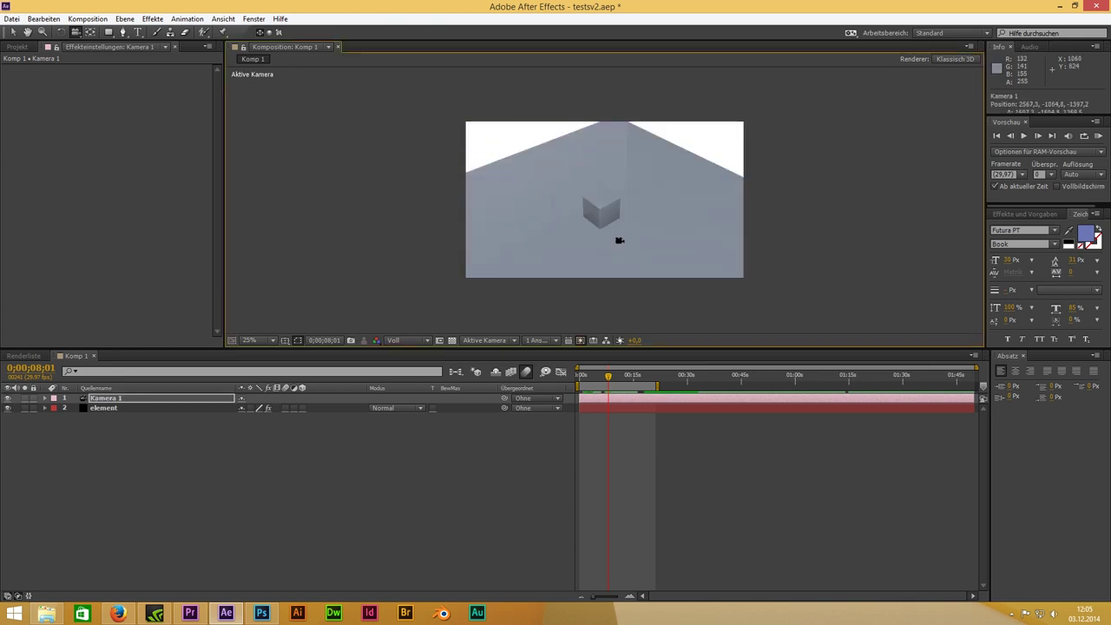
pyautogui.scroll(2, 619, 244)
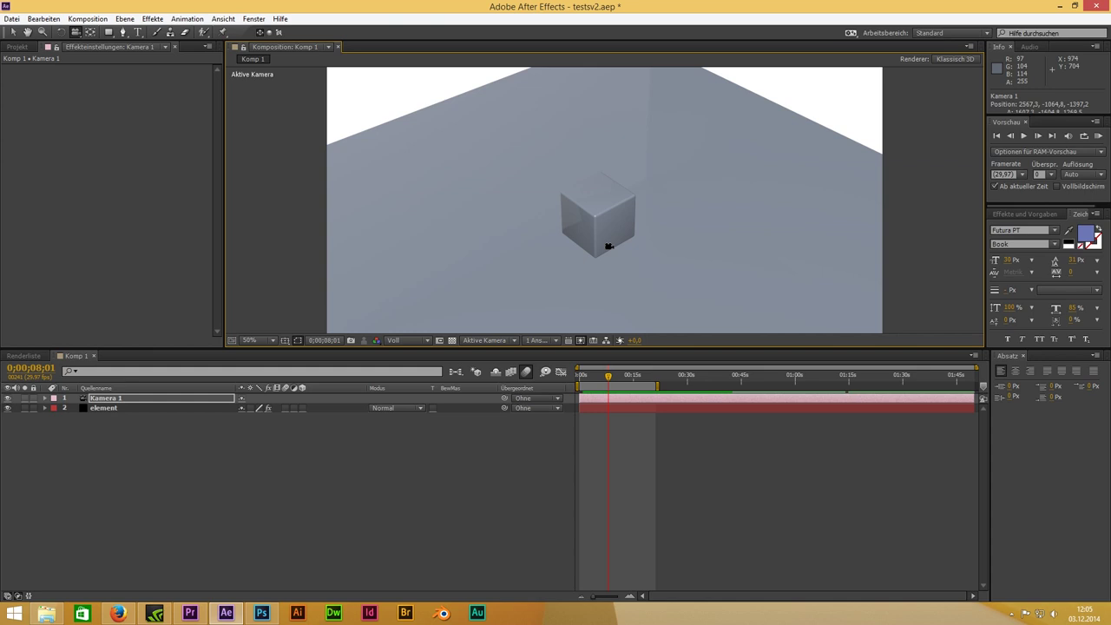
pyautogui.click(137, 408)
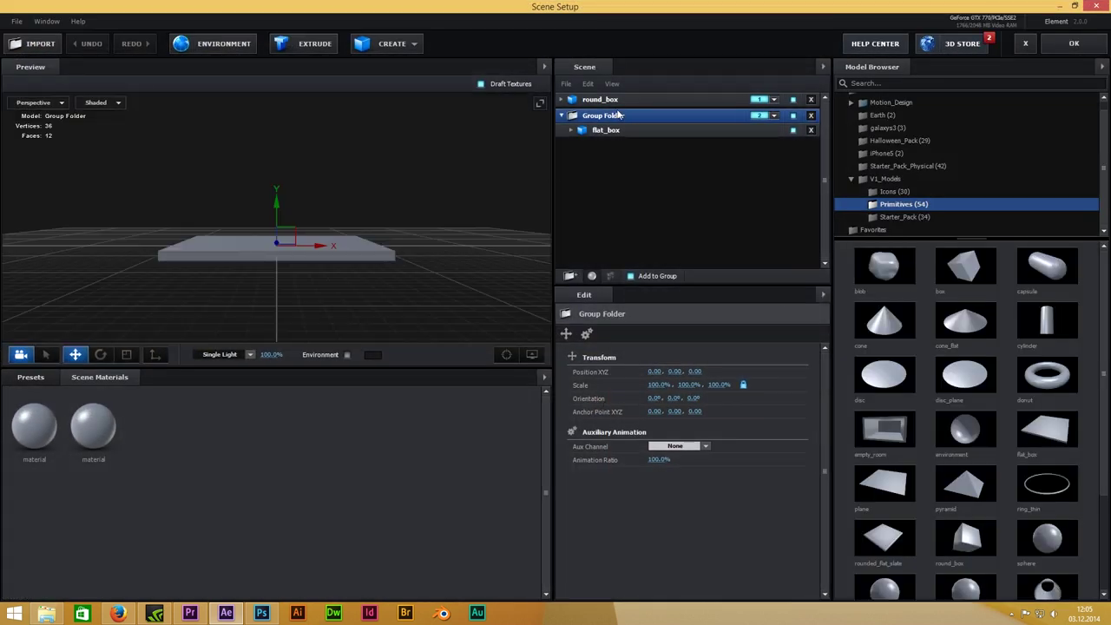
# Turn off Cast Shadow in the round_box material's Advanced settings.
pyautogui.click(610, 101)
pyautogui.moveTo(820, 399); pyautogui.dragTo(840, 505)
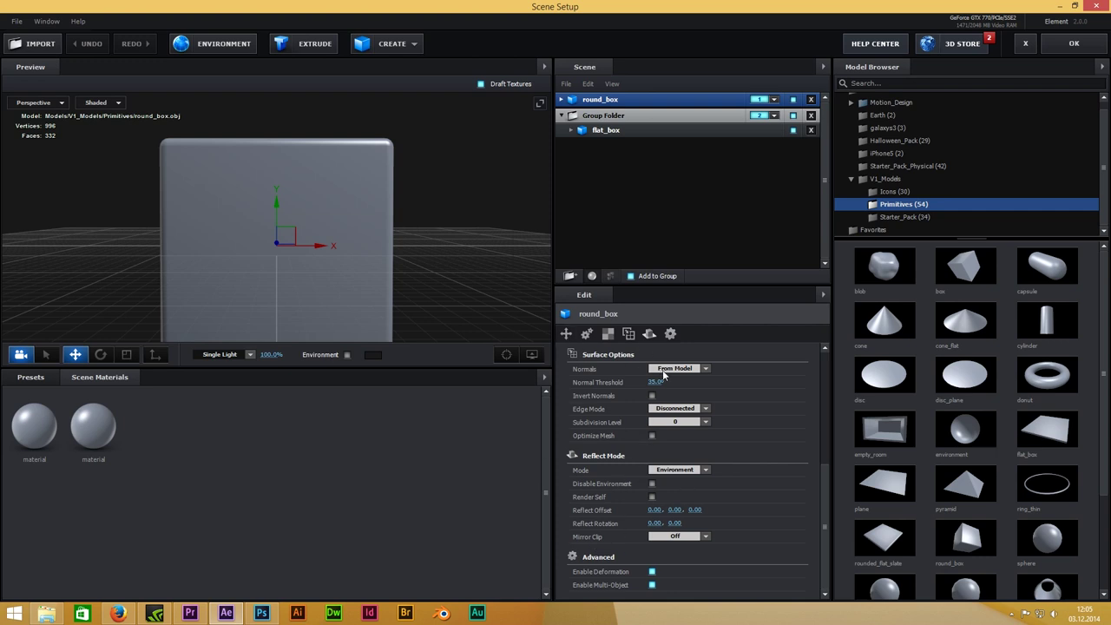
pyautogui.scroll(5, 660, 391)
pyautogui.scroll(-5, 651, 438)
pyautogui.scroll(3, 651, 447)
pyautogui.scroll(2, 668, 455)
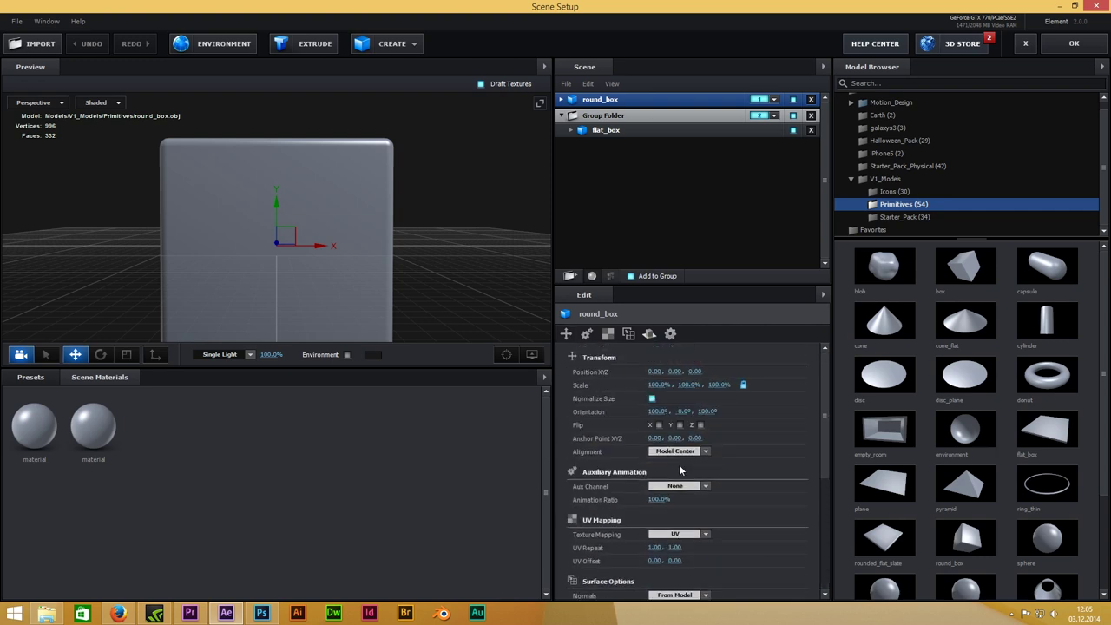
pyautogui.click(563, 101)
pyautogui.click(627, 114)
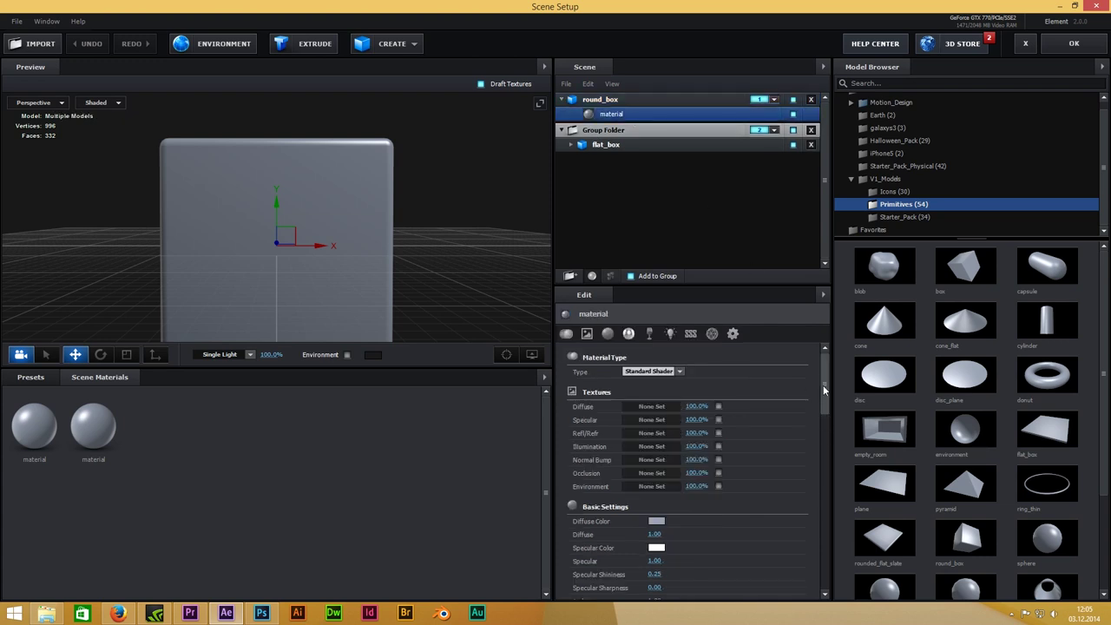
pyautogui.moveTo(823, 384); pyautogui.dragTo(834, 562)
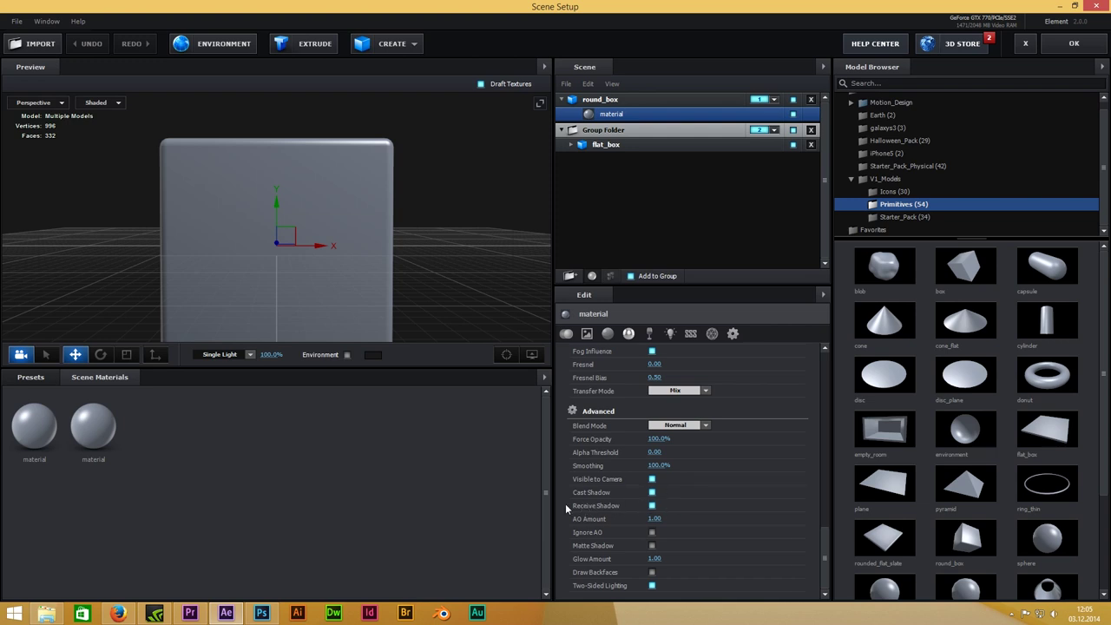
pyautogui.click(652, 492)
# Open the flat_box material's settings to inspect them.
pyautogui.click(660, 145)
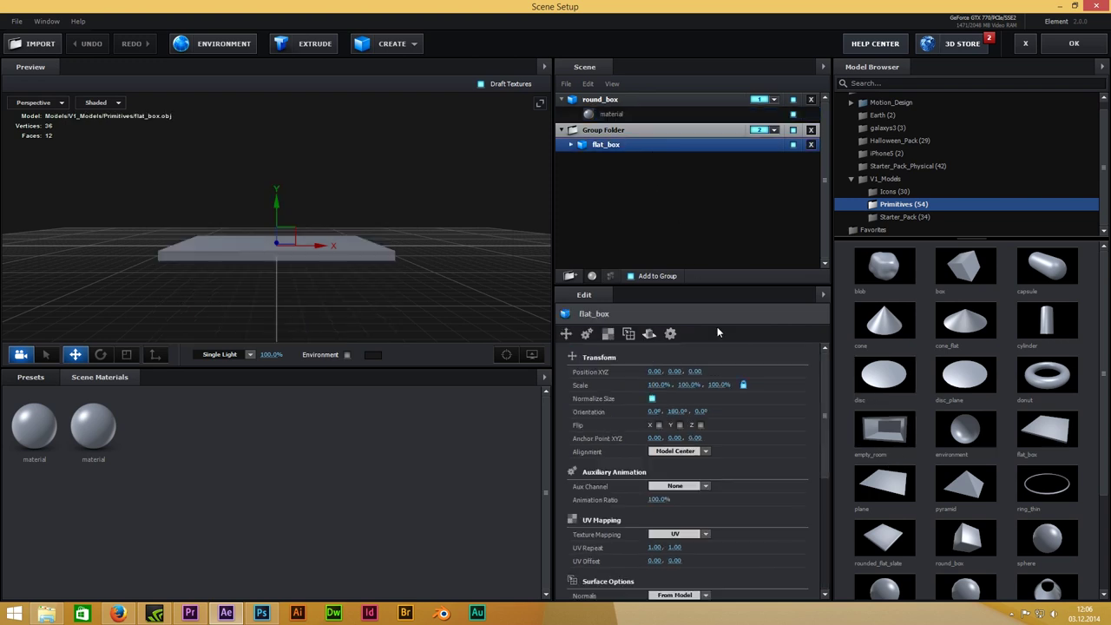
pyautogui.click(571, 144)
pyautogui.click(620, 159)
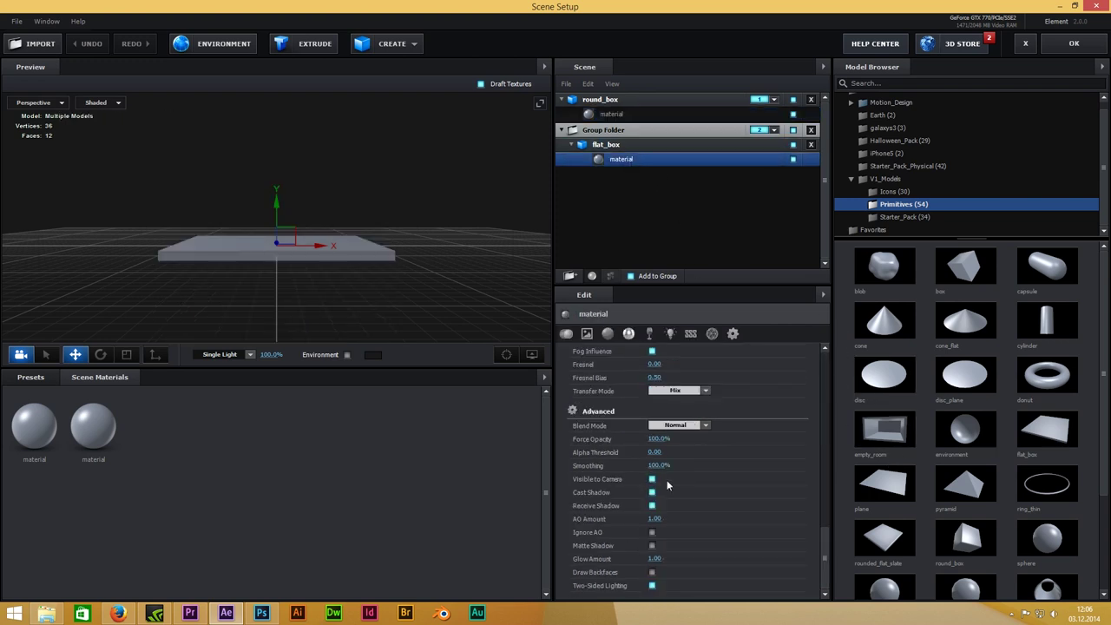
pyautogui.moveTo(825, 555); pyautogui.dragTo(844, 340)
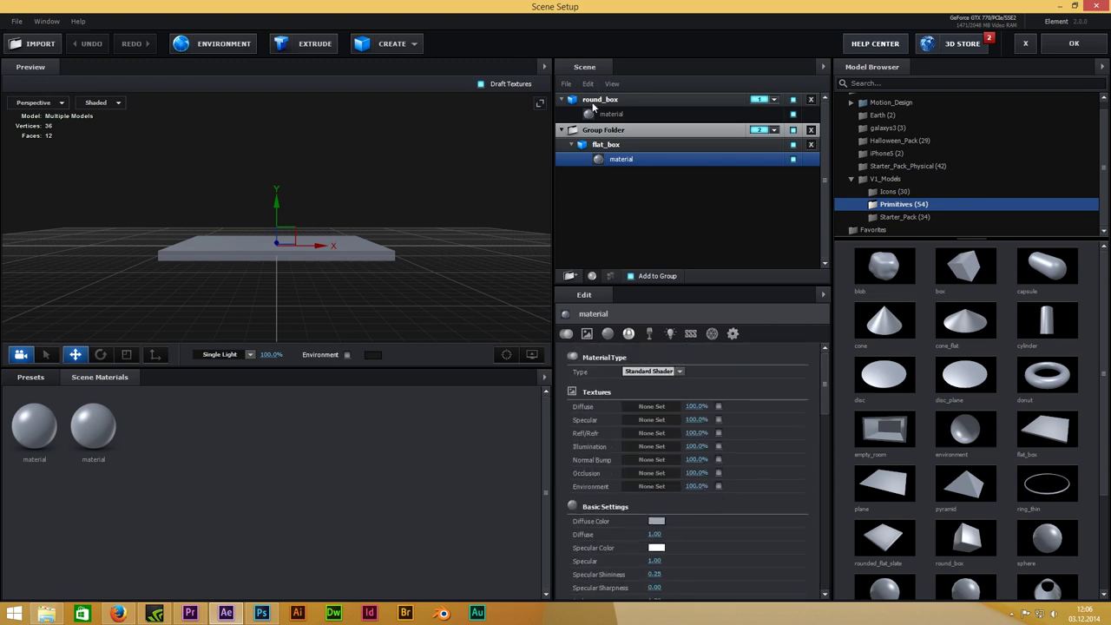
# Apply the Element scene, then orbit the camera around the cube at 50% view zoom.
pyautogui.click(1074, 44)
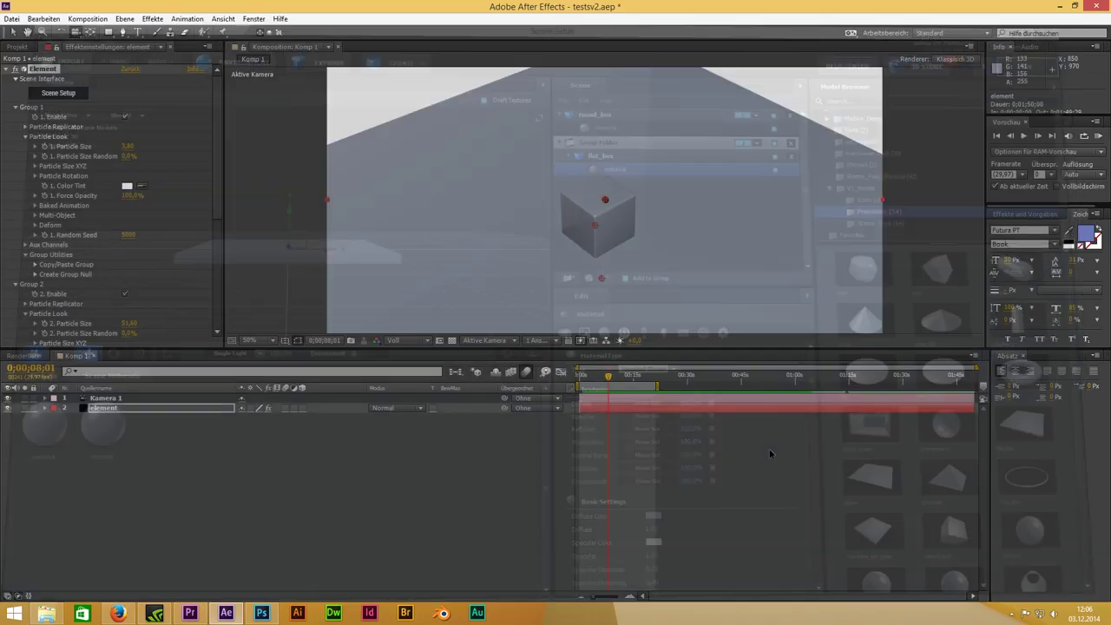
pyautogui.press('/')
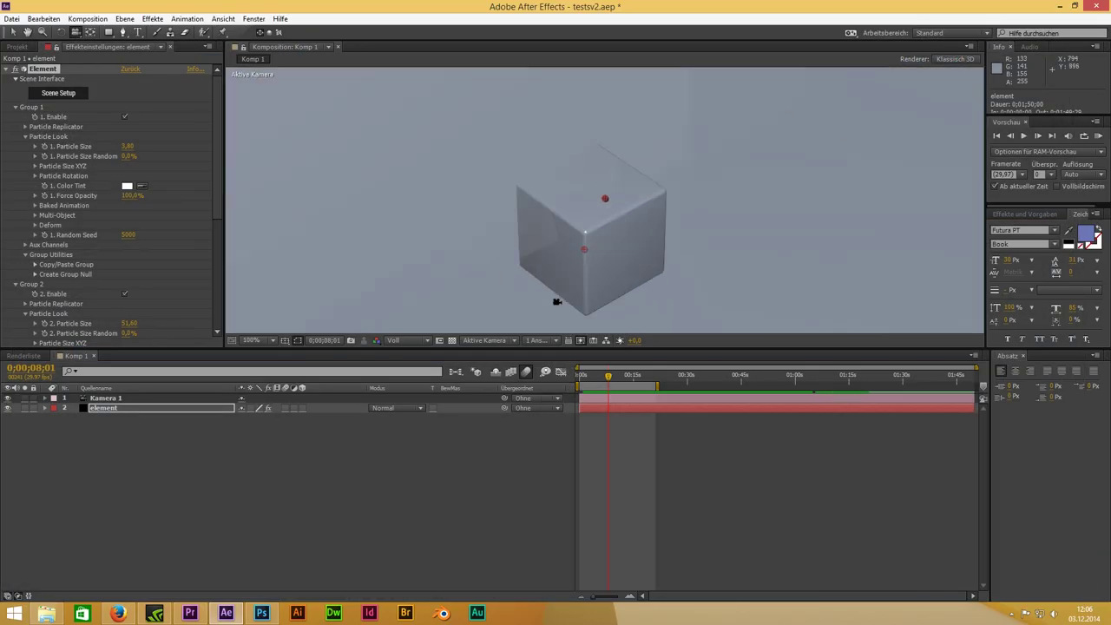
pyautogui.press(',')
pyautogui.moveTo(635, 273)
pyautogui.mouseDown()
pyautogui.moveTo(670, 267)
pyautogui.moveTo(644, 270)
pyautogui.mouseUp()
pyautogui.click(216, 488)
# Add a spotlight layer, Licht 1, and raise it higher above the cube.
pyautogui.rightClick(243, 438)
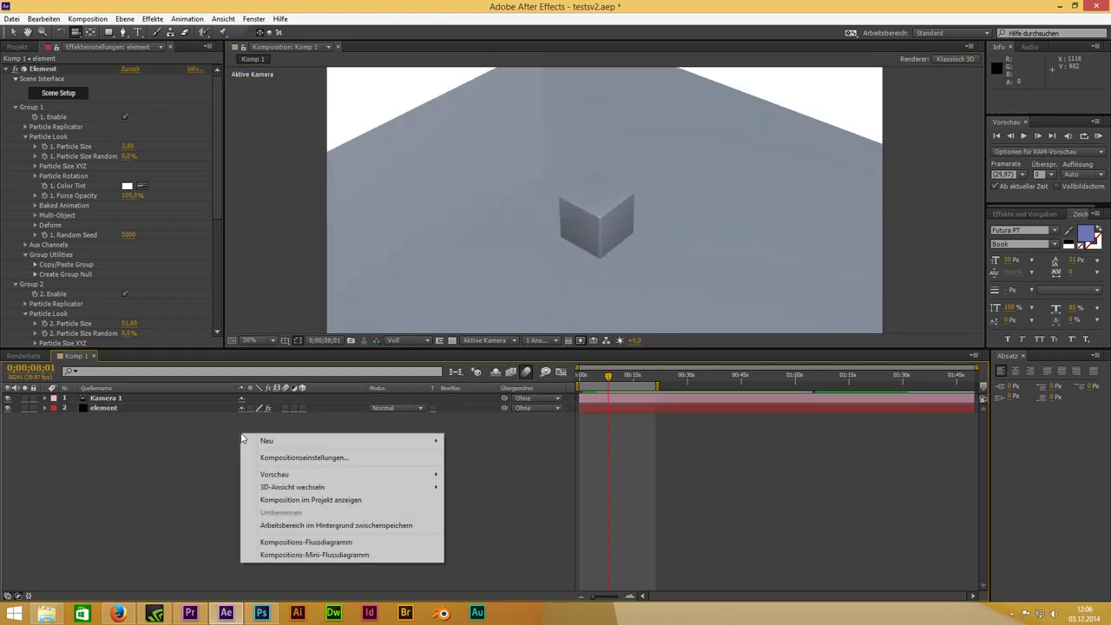
pyautogui.moveTo(321, 439)
pyautogui.click(519, 483)
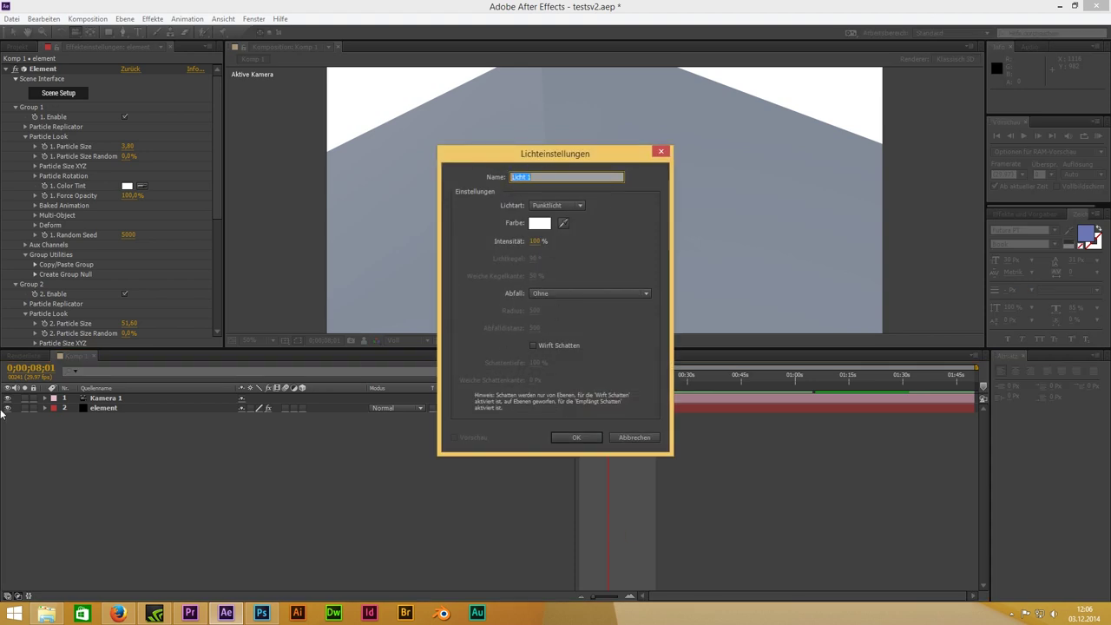
pyautogui.click(578, 206)
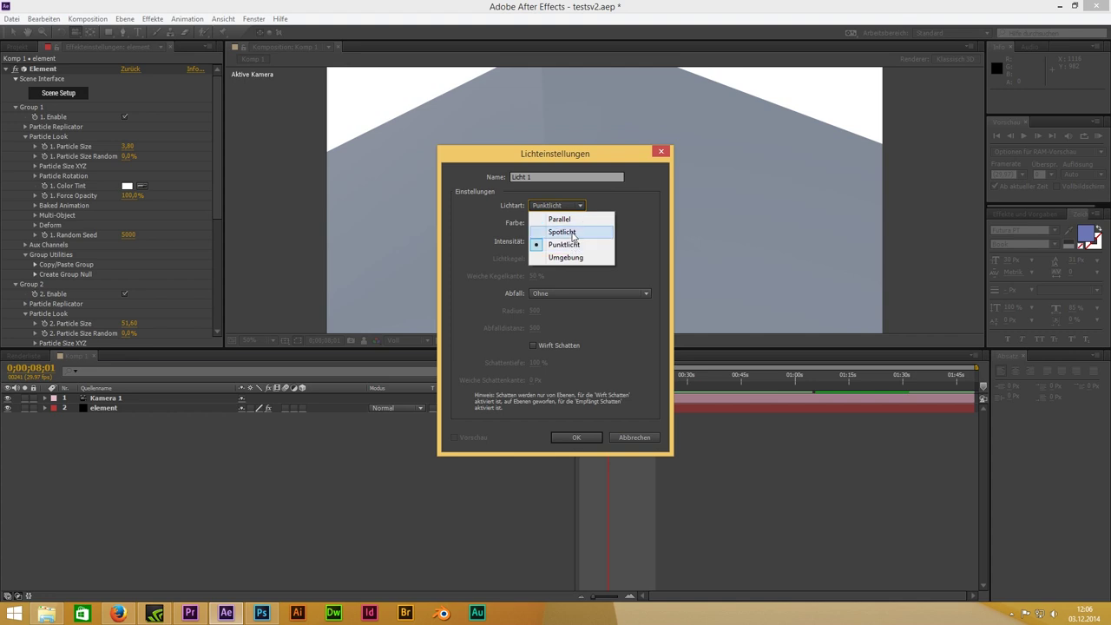
pyautogui.click(572, 232)
pyautogui.click(576, 437)
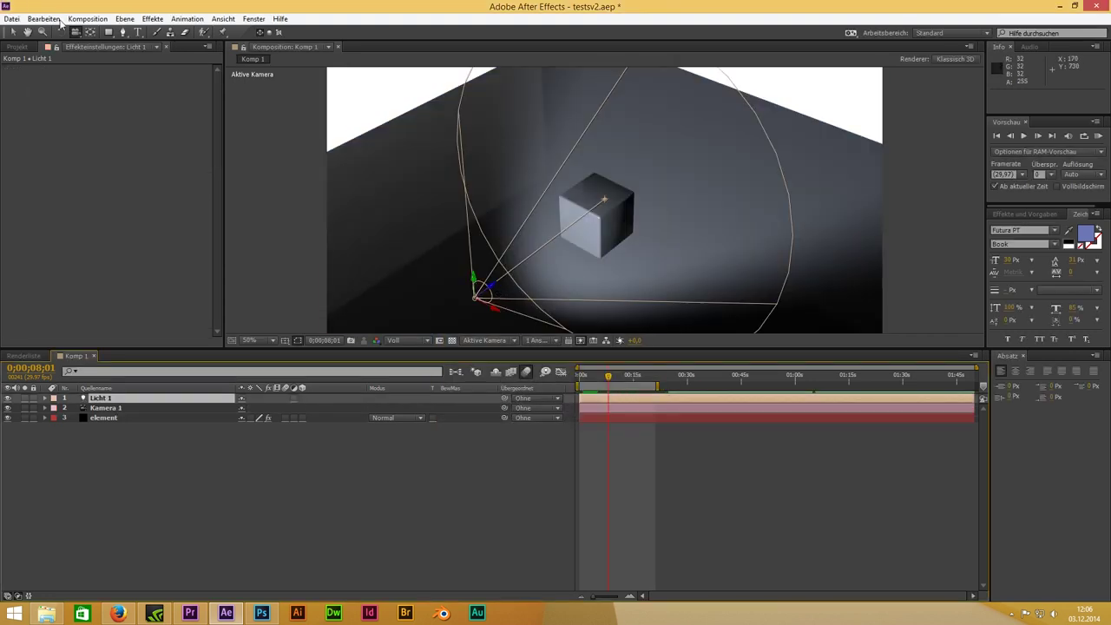
pyautogui.click(10, 33)
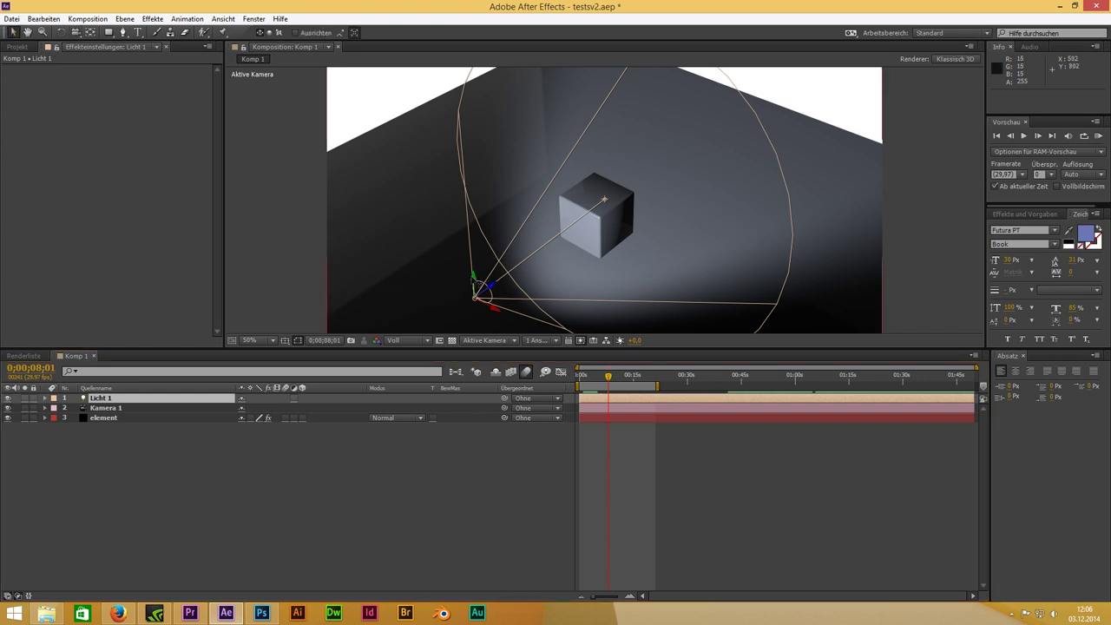
pyautogui.moveTo(617, 284); pyautogui.dragTo(618, 249)
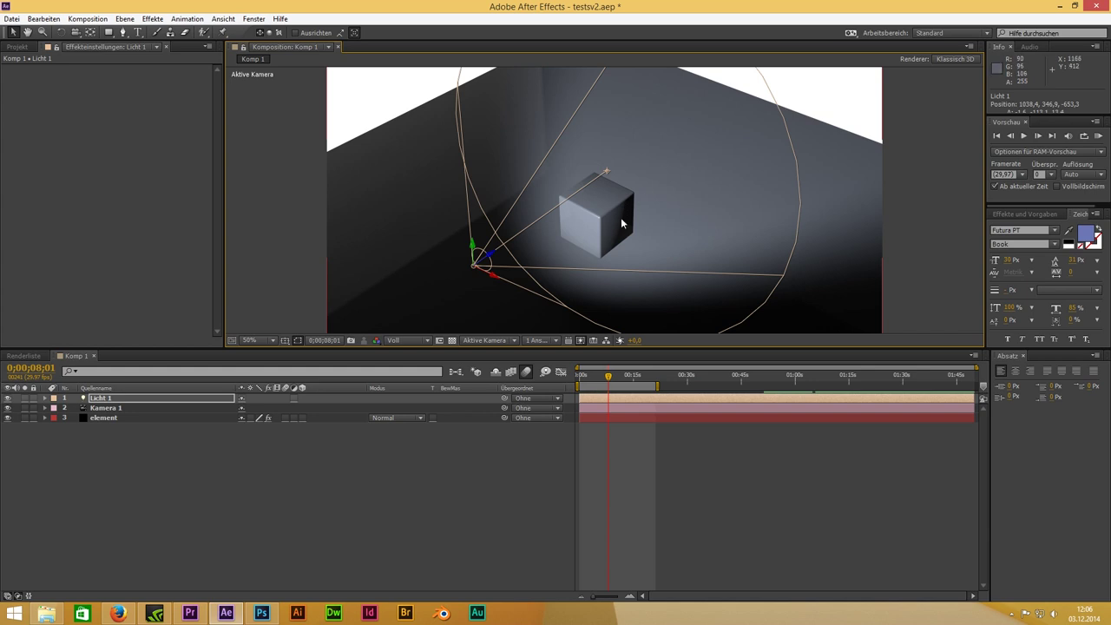
# Enable Element's Shadows render setting, using Shadow Mapping at map size 1024.
pyautogui.click(116, 419)
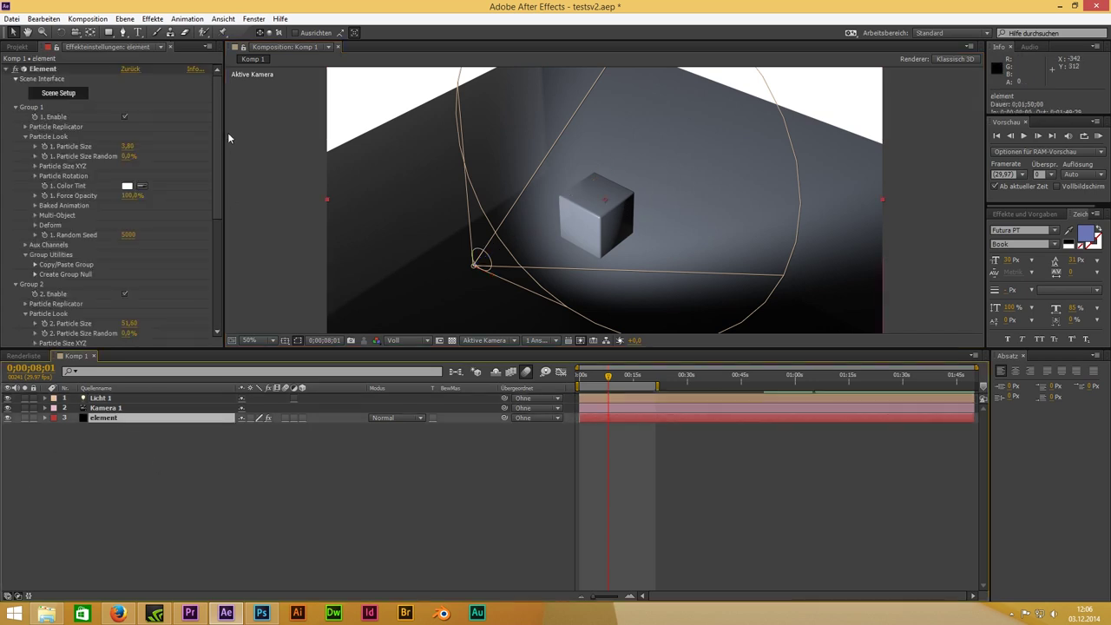
pyautogui.moveTo(216, 148); pyautogui.dragTo(219, 259)
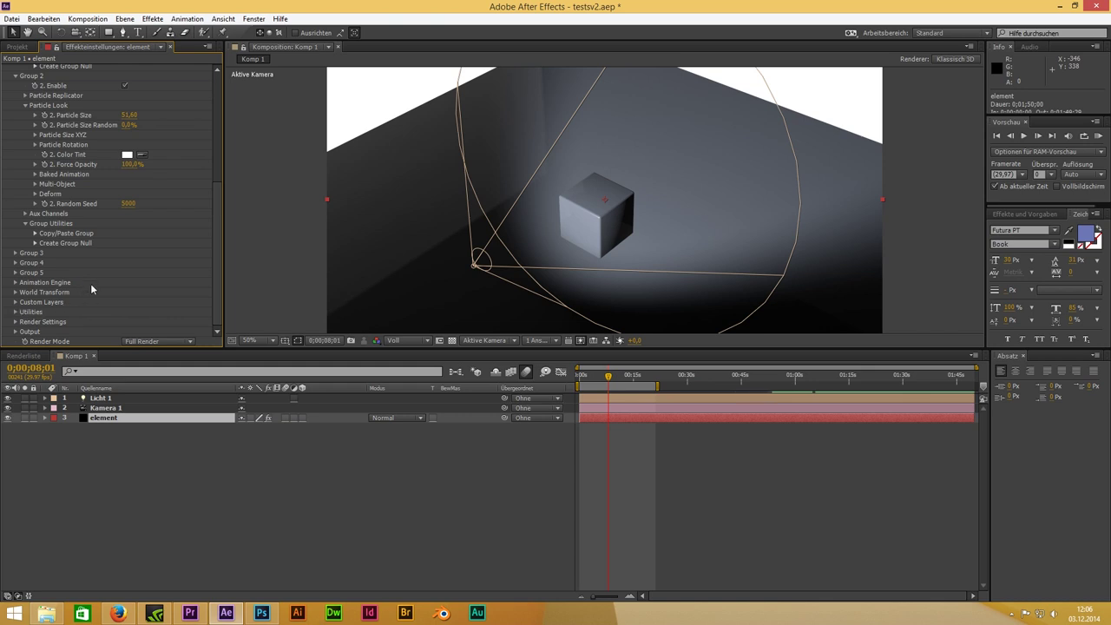
pyautogui.click(15, 321)
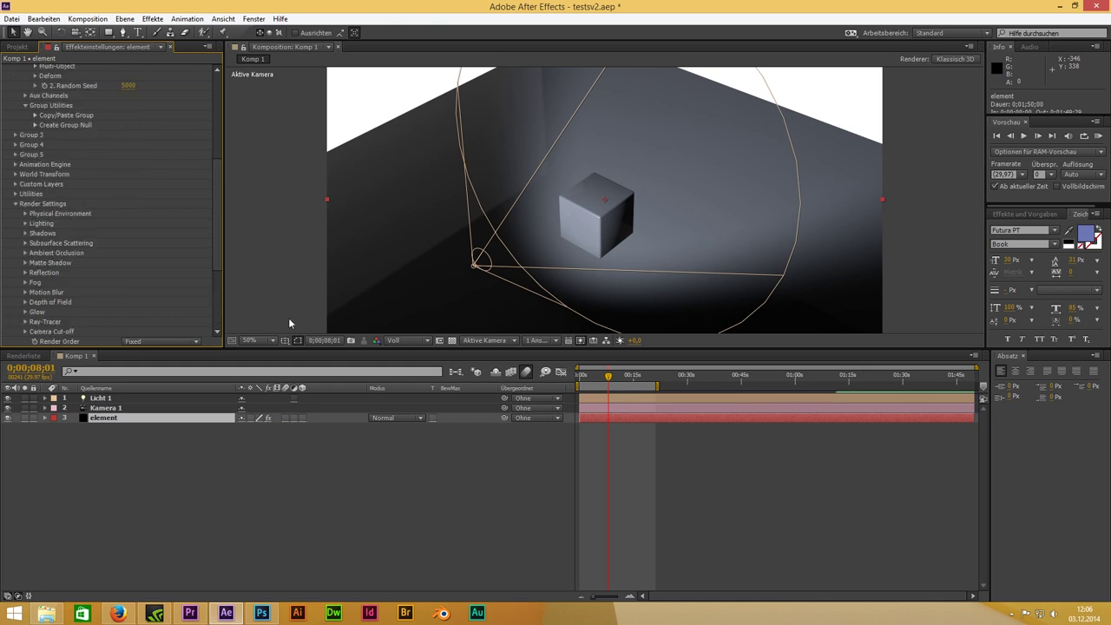
pyautogui.click(25, 233)
pyautogui.click(125, 244)
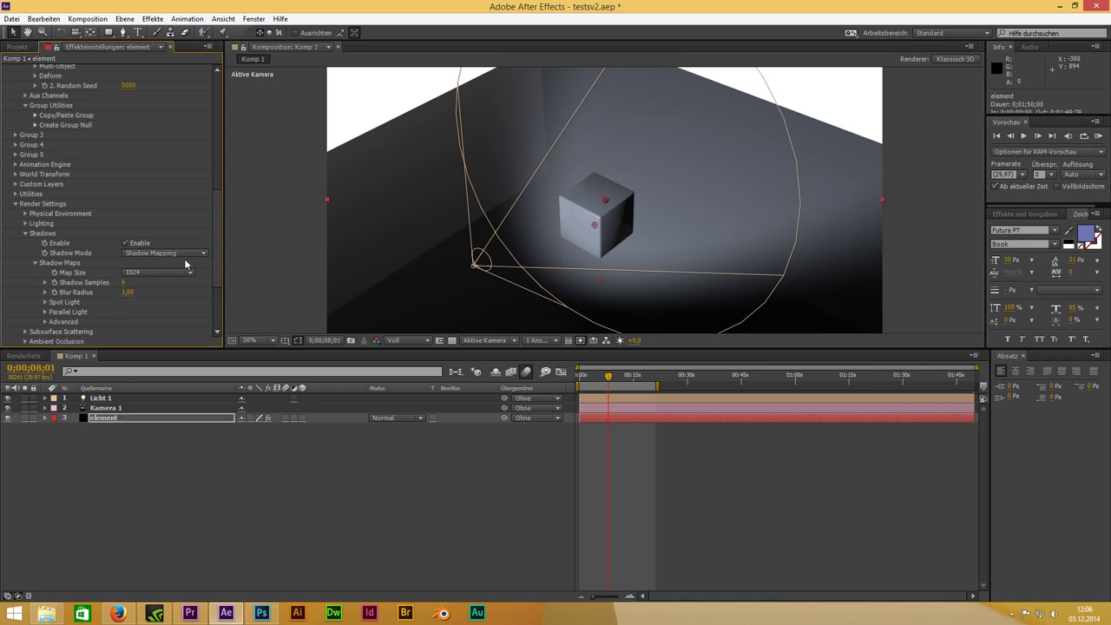
pyautogui.scroll(-5, 211, 252)
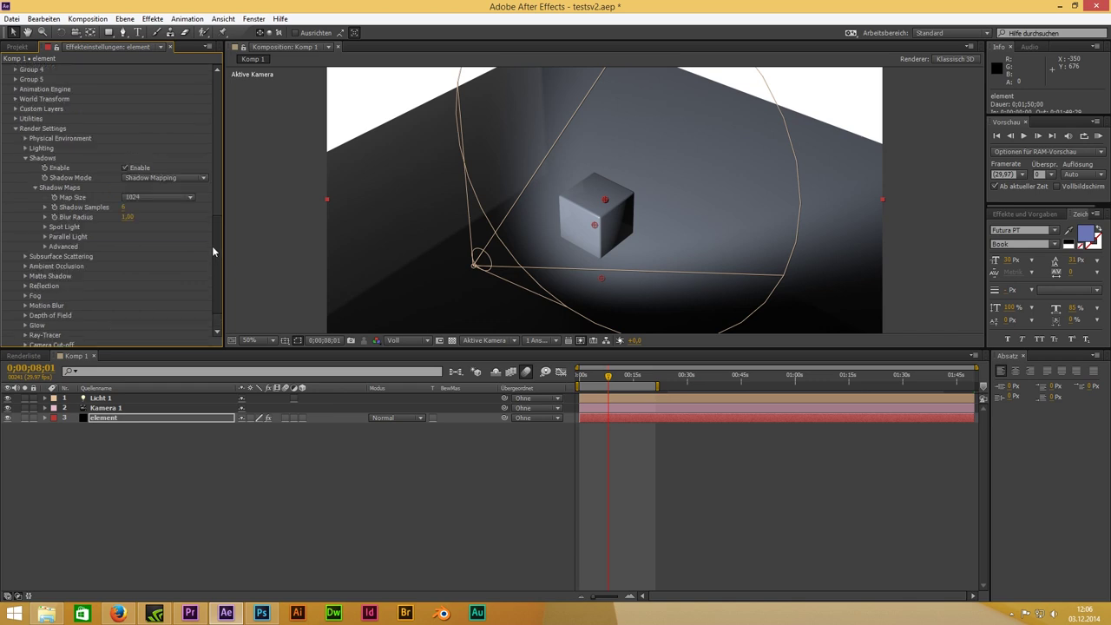
pyautogui.scroll(5, 209, 266)
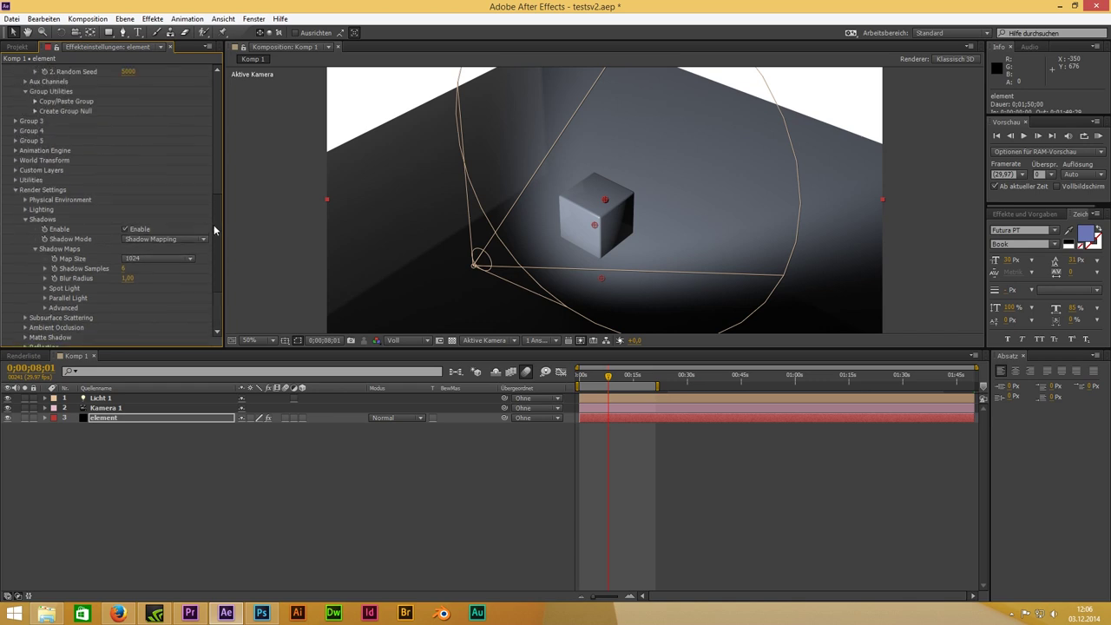
pyautogui.scroll(-5, 211, 297)
pyautogui.moveTo(211, 297); pyautogui.dragTo(215, 83)
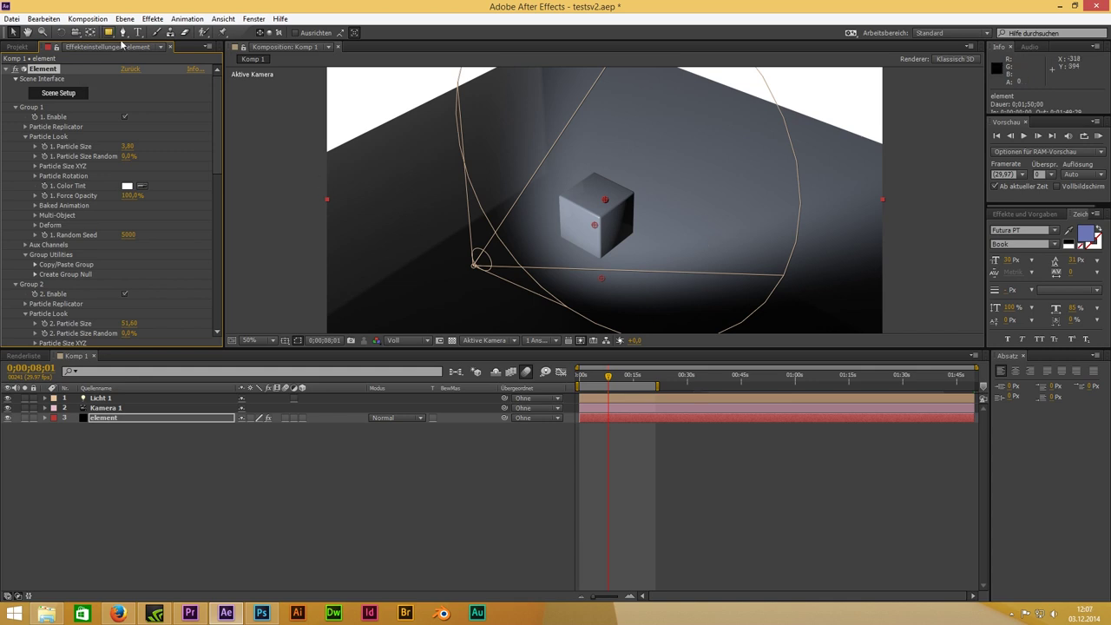
# Orbit the camera to view the lit cube from a lower side angle.
pyautogui.click(75, 33)
pyautogui.moveTo(695, 225)
pyautogui.mouseDown()
pyautogui.moveTo(759, 228)
pyautogui.moveTo(740, 226)
pyautogui.moveTo(755, 240)
pyautogui.mouseUp()
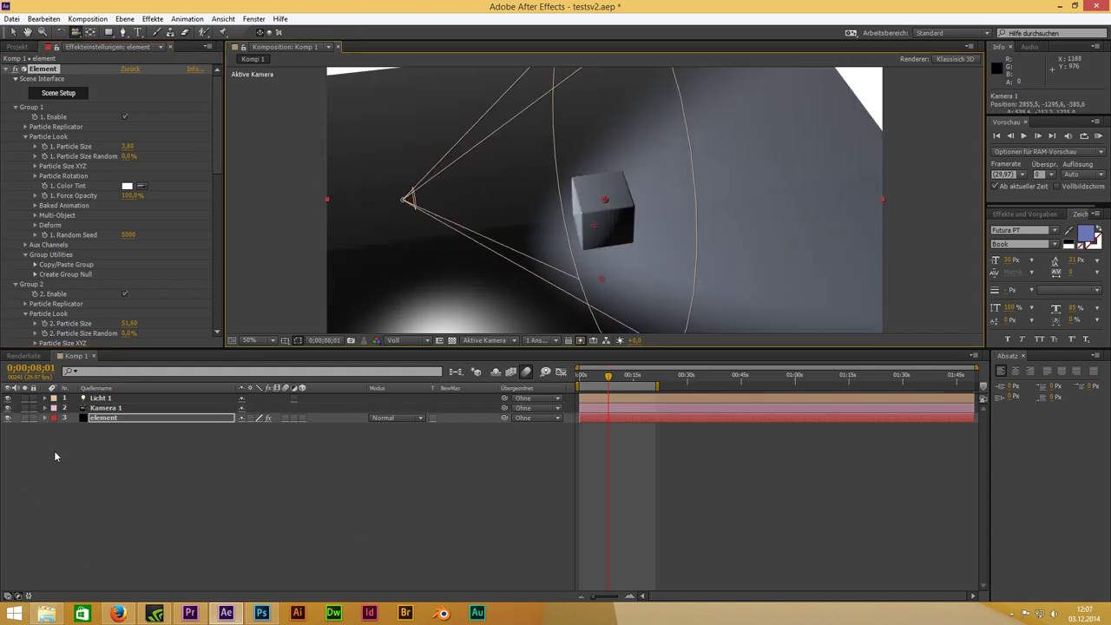
pyautogui.click(69, 94)
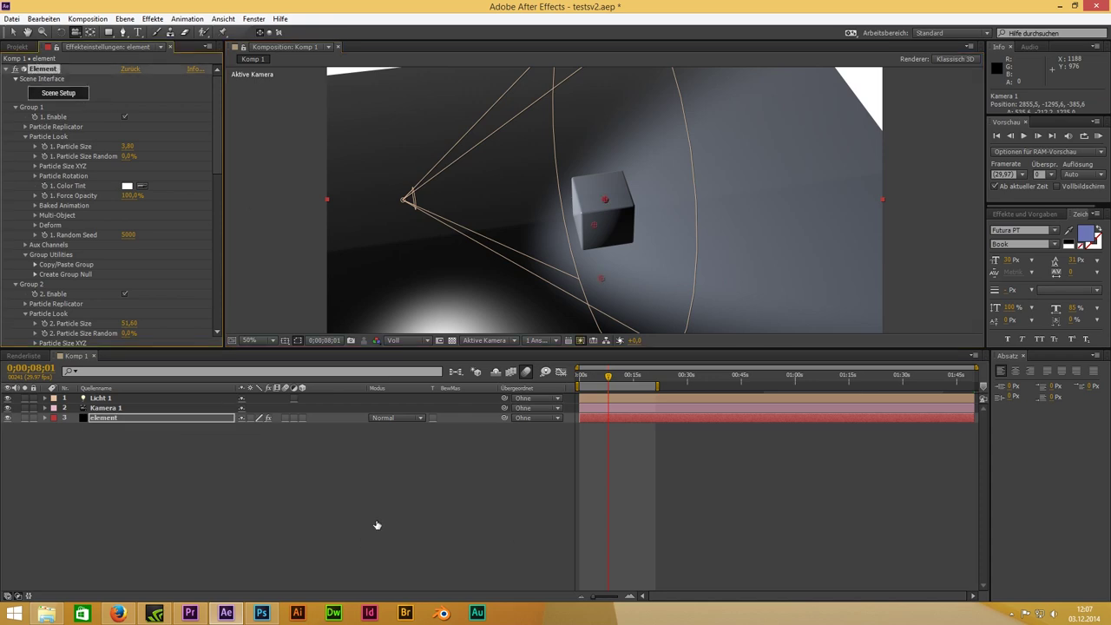
# Apply the Plastic_White physical material preset to the flat_box floor.
pyautogui.click(30, 376)
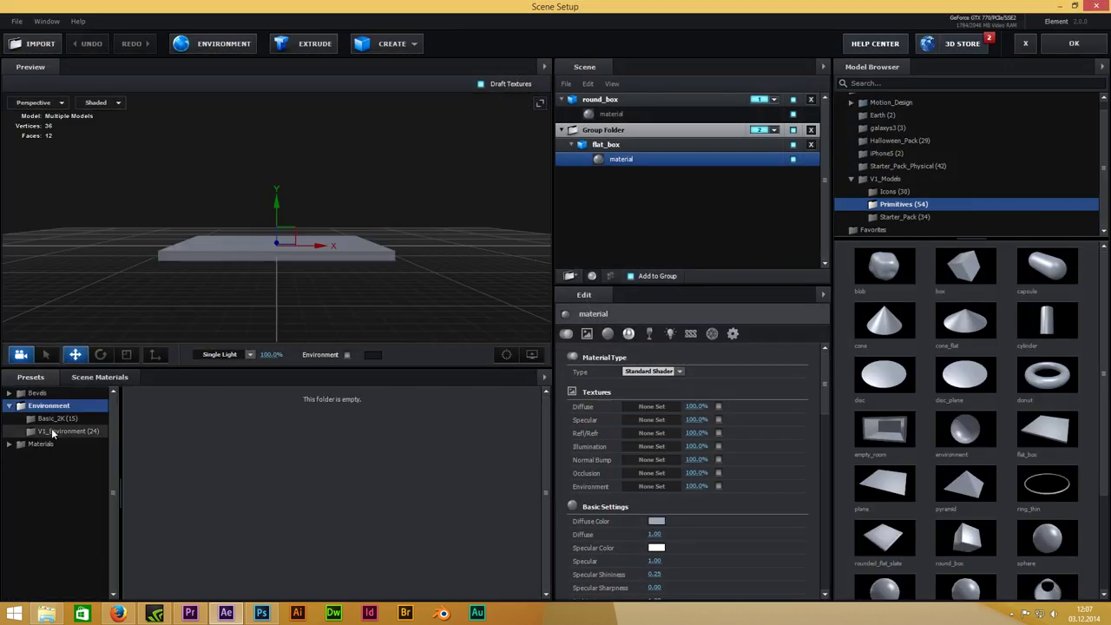
pyautogui.click(51, 443)
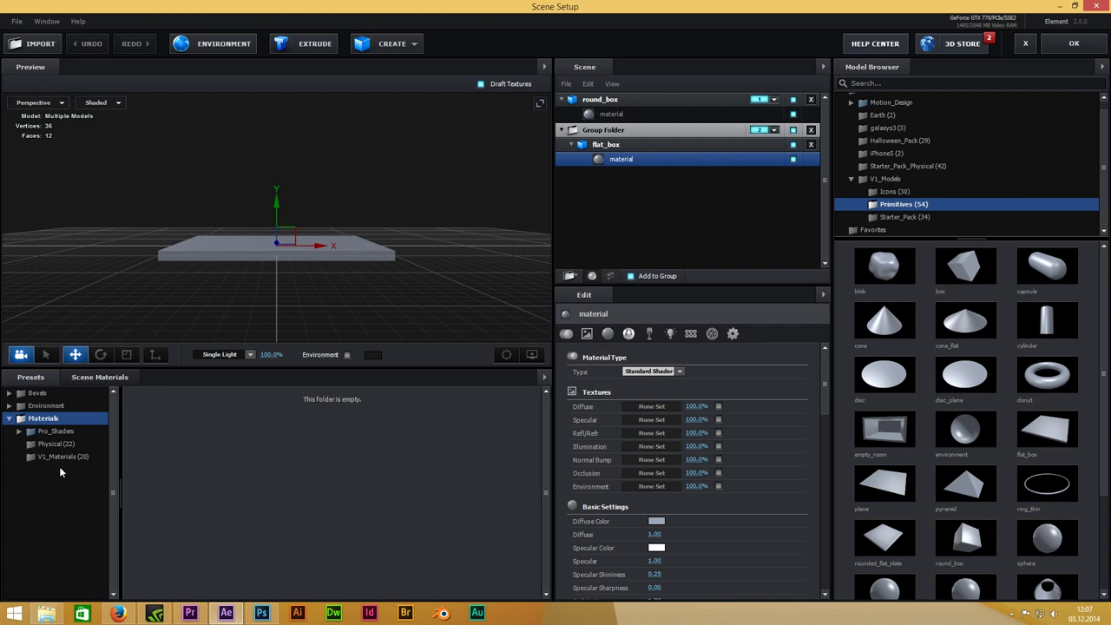
pyautogui.click(55, 444)
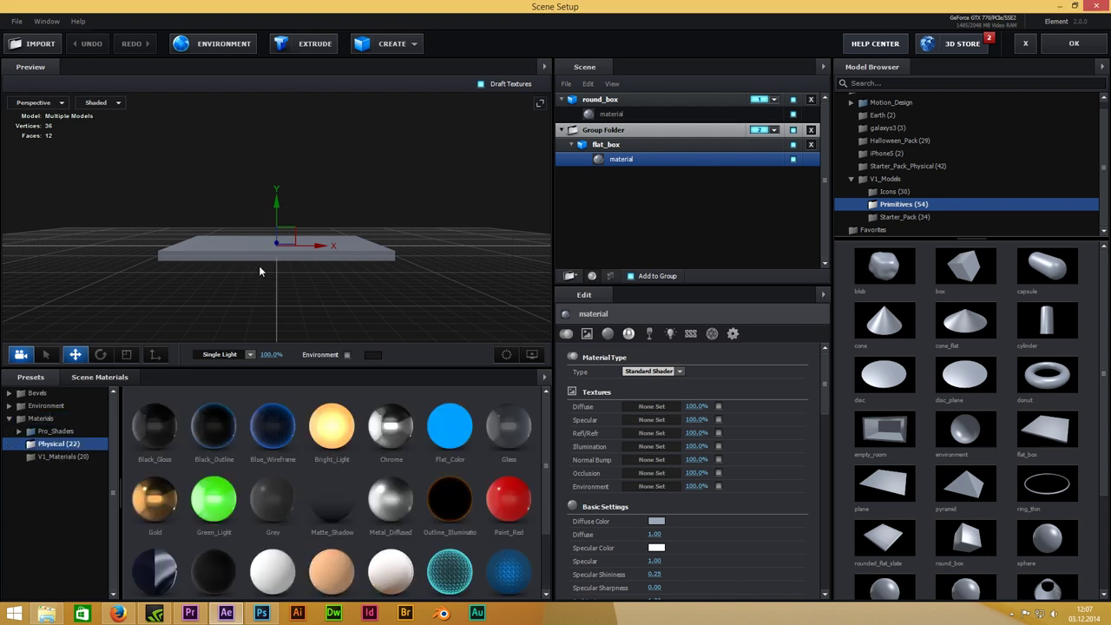
pyautogui.moveTo(273, 570)
pyautogui.mouseDown()
pyautogui.moveTo(301, 246)
pyautogui.moveTo(634, 156)
pyautogui.mouseUp()
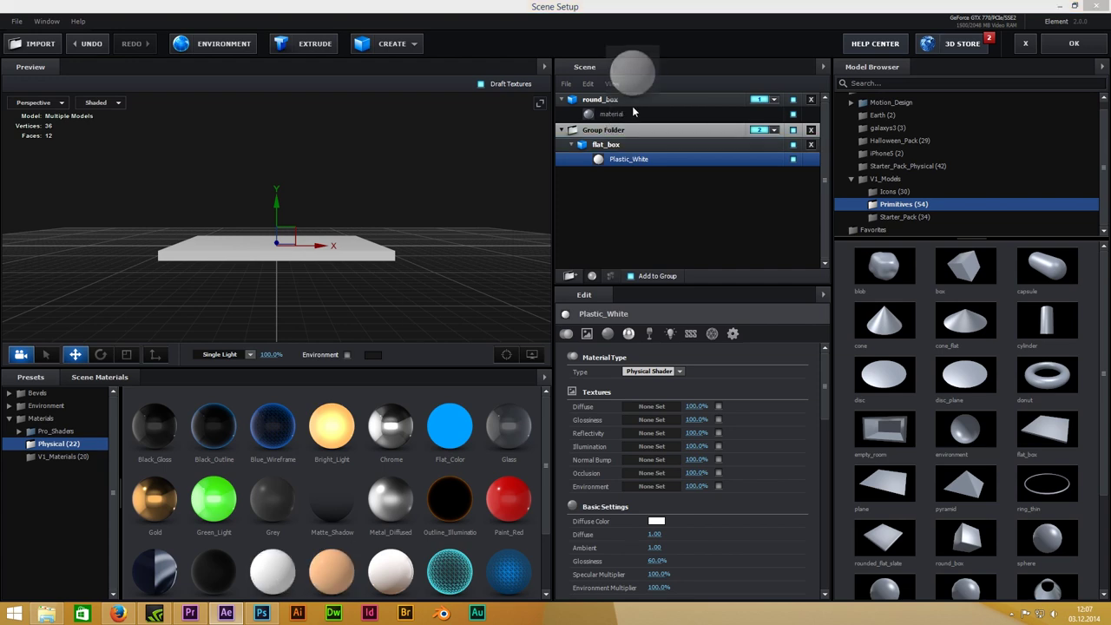
pyautogui.moveTo(634, 111); pyautogui.dragTo(633, 113)
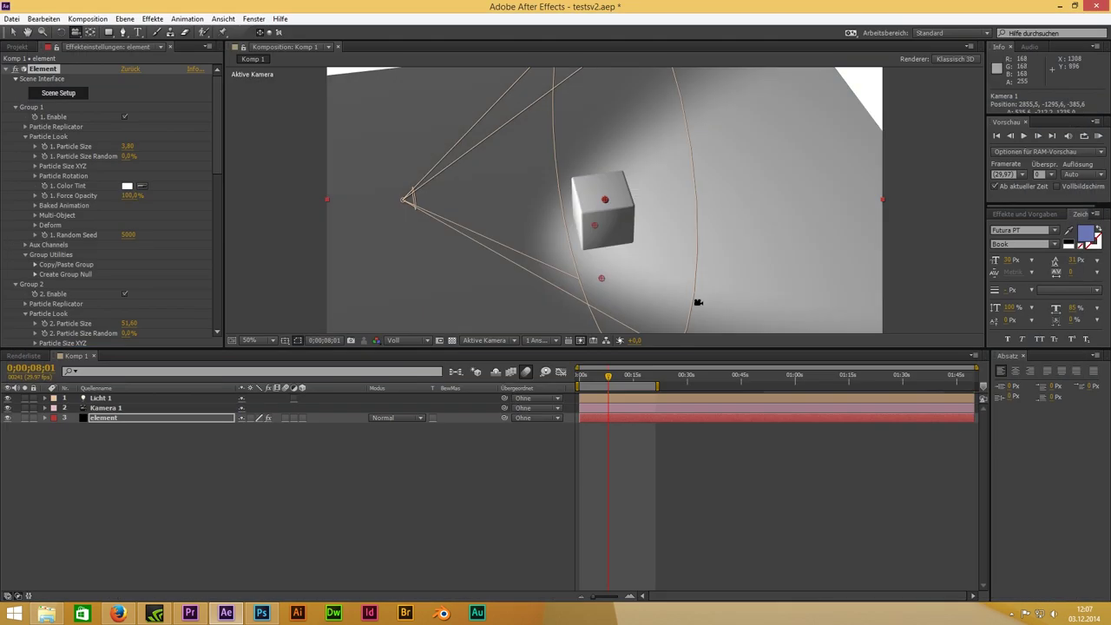
# Orbit the camera to a new angle, try Ray-Traced shadow mode, then revert to Shadow Mapping.
pyautogui.moveTo(593, 251)
pyautogui.mouseDown()
pyautogui.moveTo(693, 237)
pyautogui.moveTo(520, 217)
pyautogui.moveTo(525, 244)
pyautogui.moveTo(547, 247)
pyautogui.mouseUp()
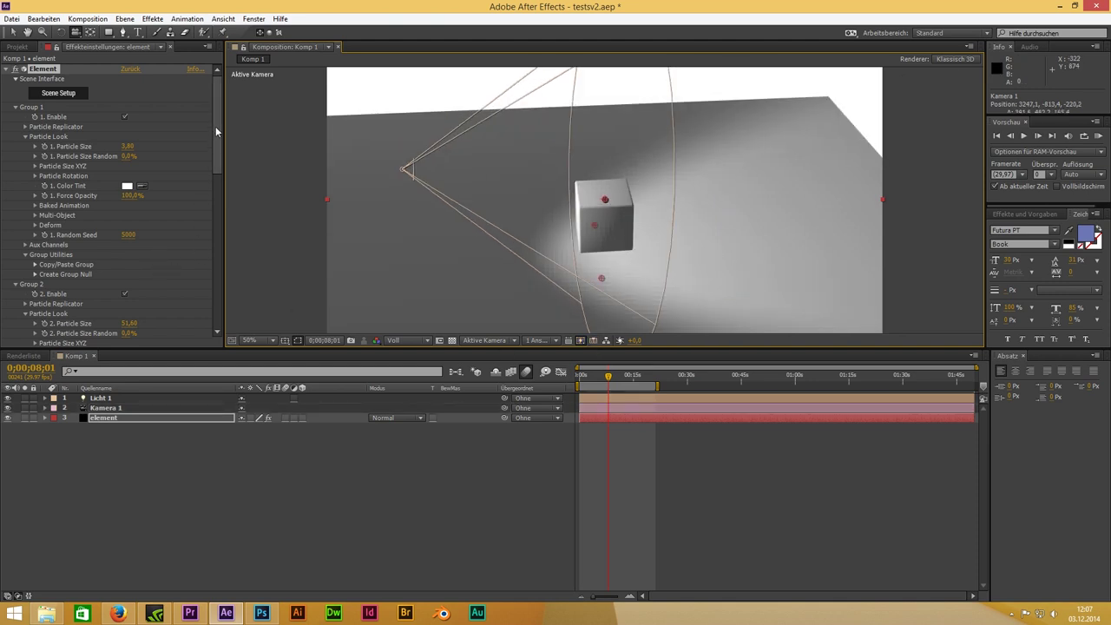
pyautogui.moveTo(215, 126); pyautogui.dragTo(216, 282)
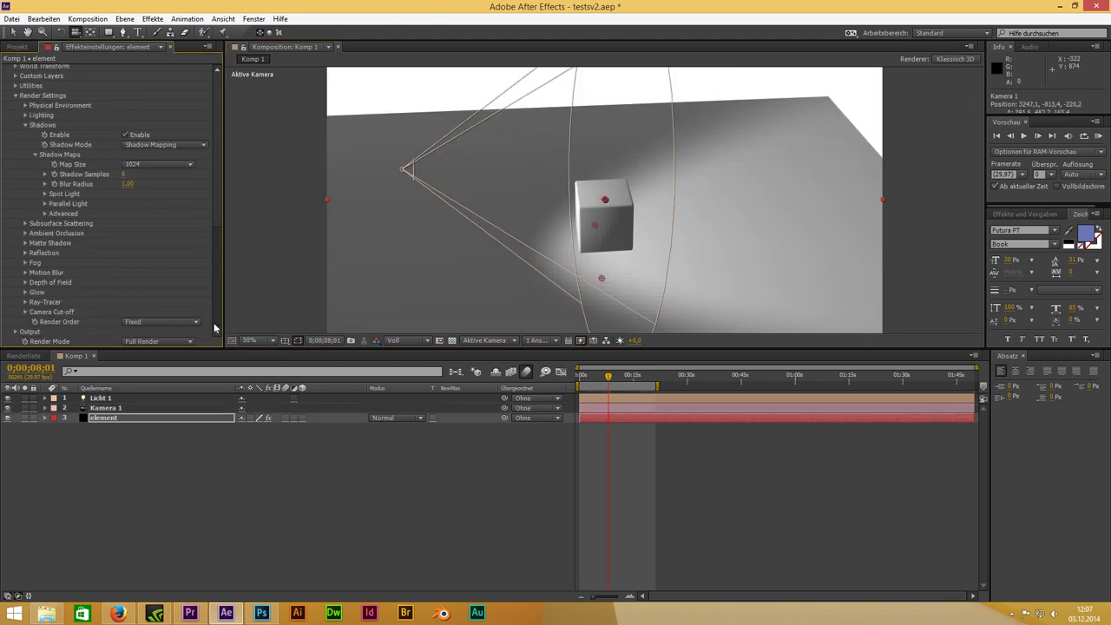
pyautogui.click(25, 126)
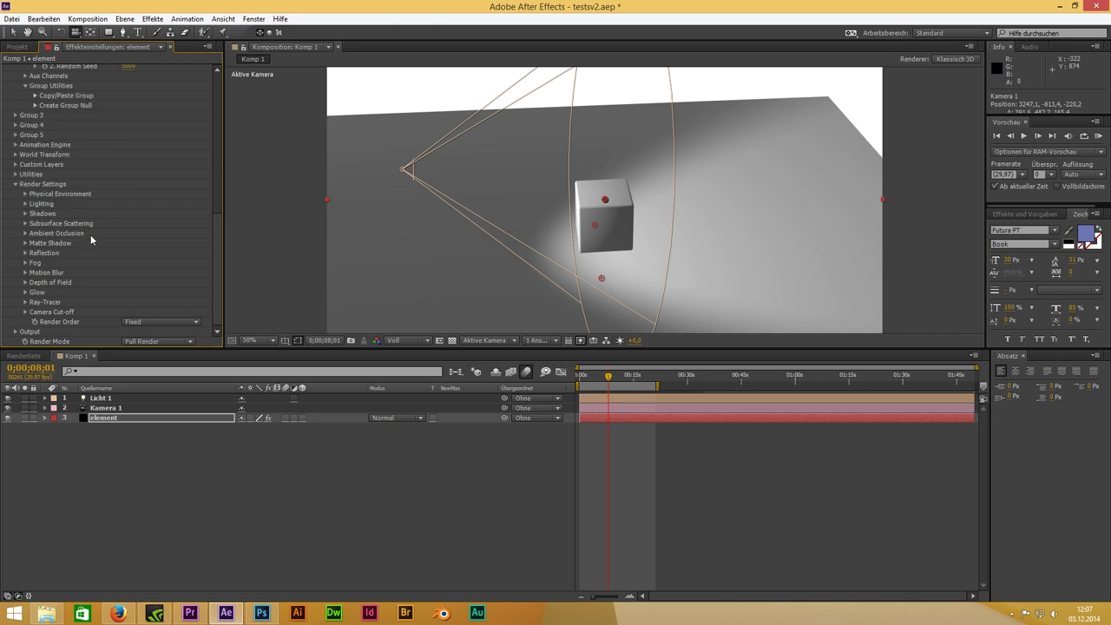
pyautogui.click(26, 214)
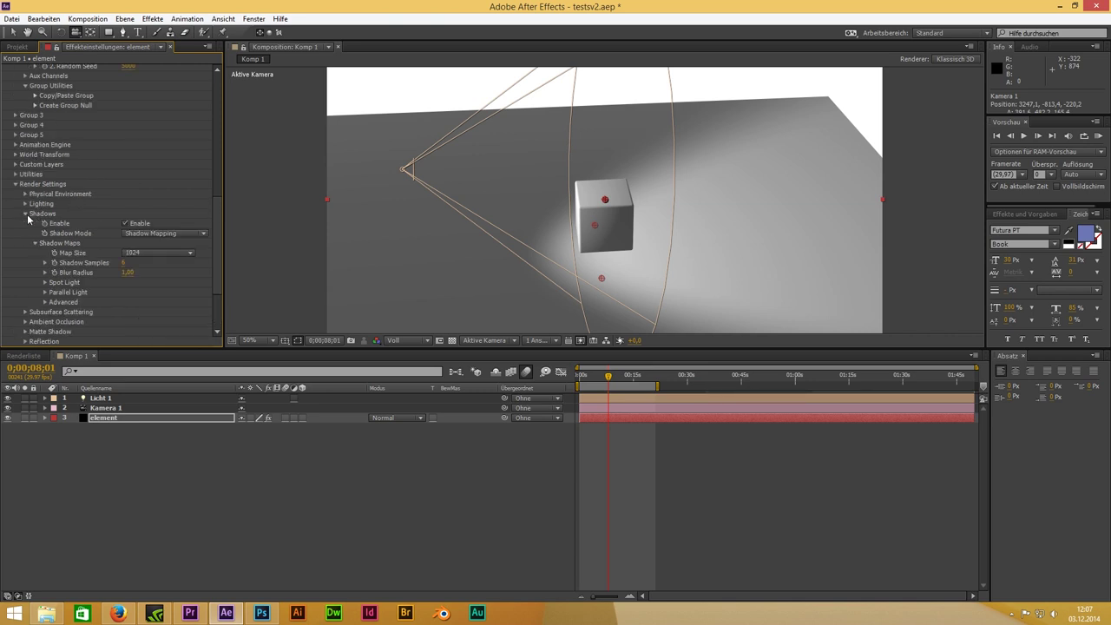
pyautogui.click(206, 234)
pyautogui.click(173, 258)
pyautogui.click(203, 233)
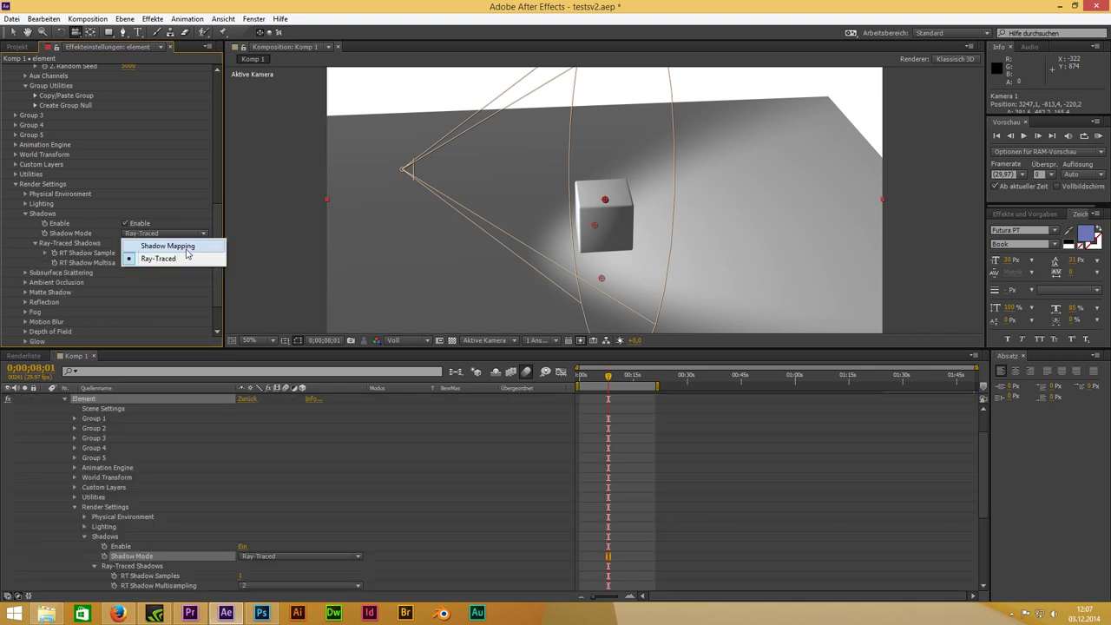
pyautogui.click(168, 246)
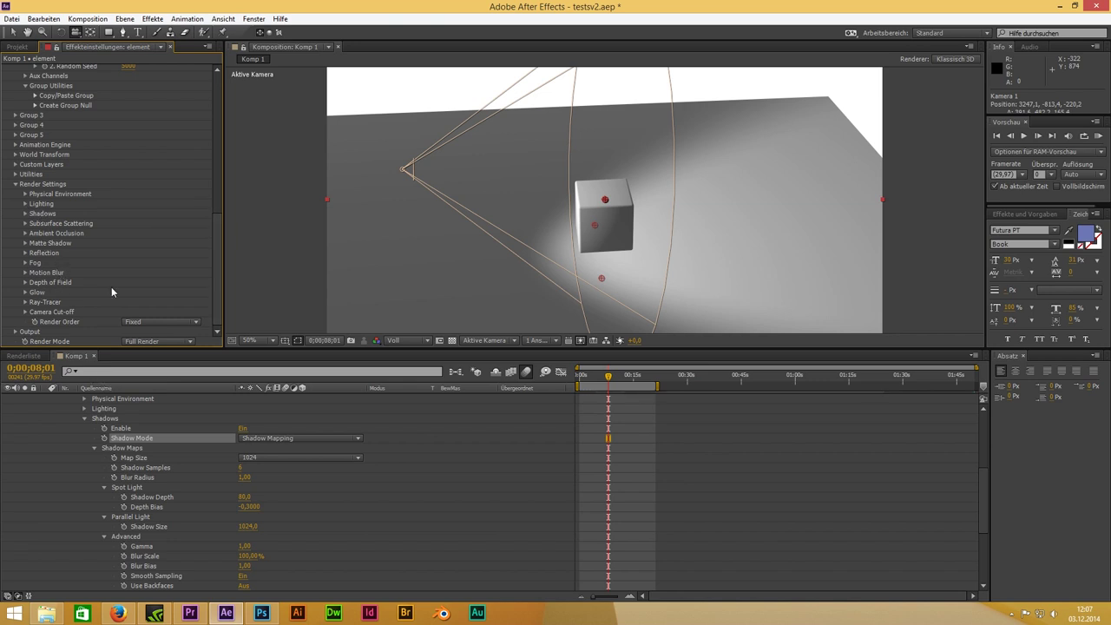
pyautogui.scroll(5, 109, 427)
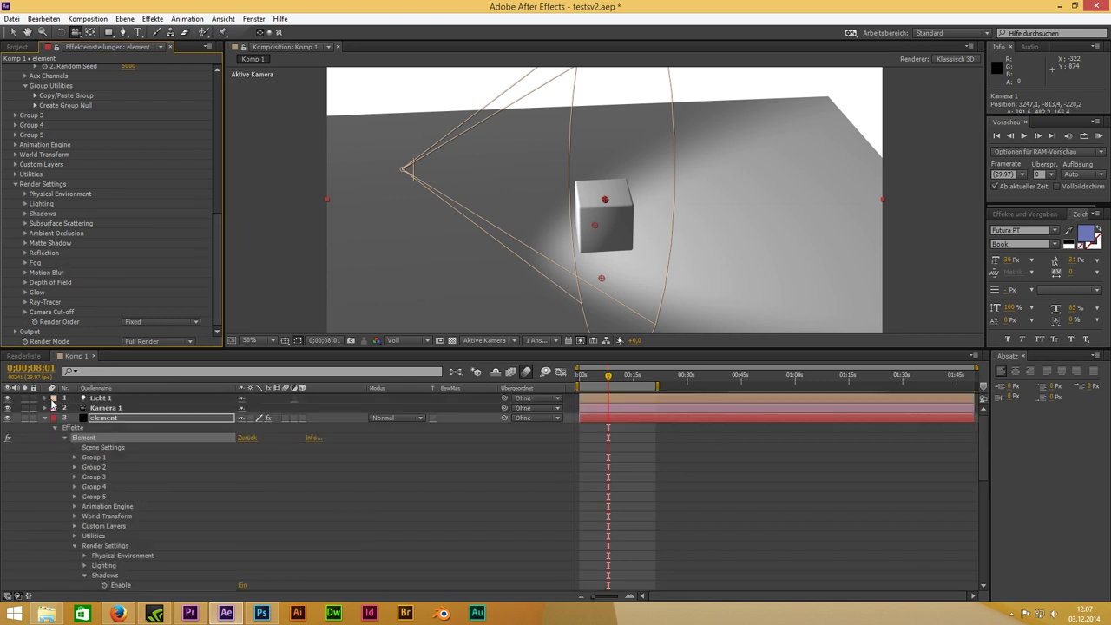
# Set Licht 1's Wirft Schatten light option to Ein.
pyautogui.click(45, 397)
pyautogui.click(56, 417)
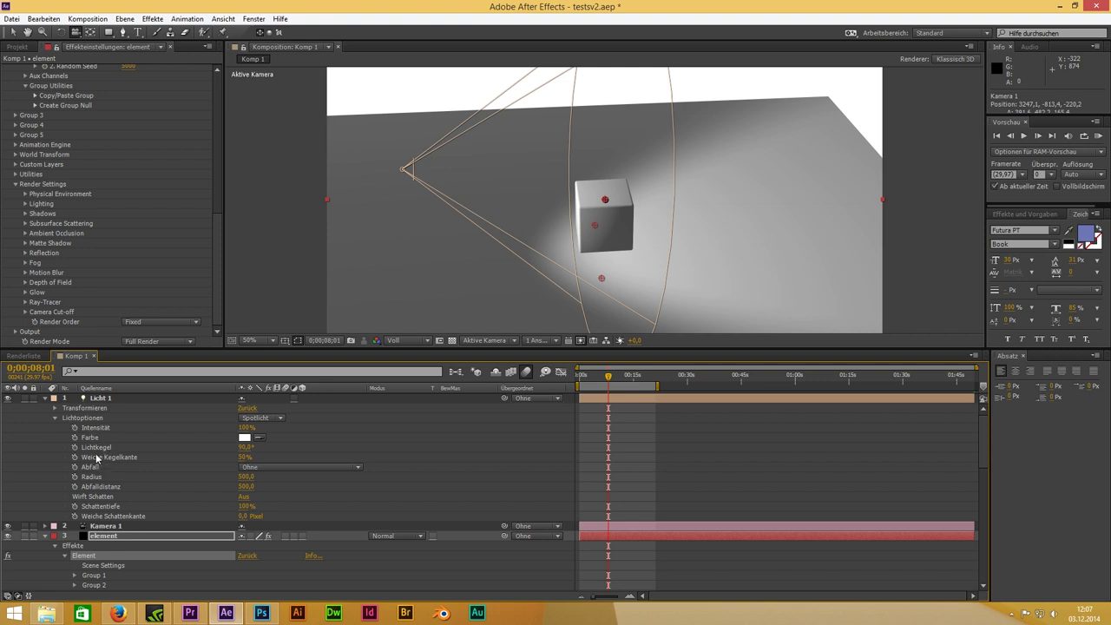
pyautogui.click(243, 496)
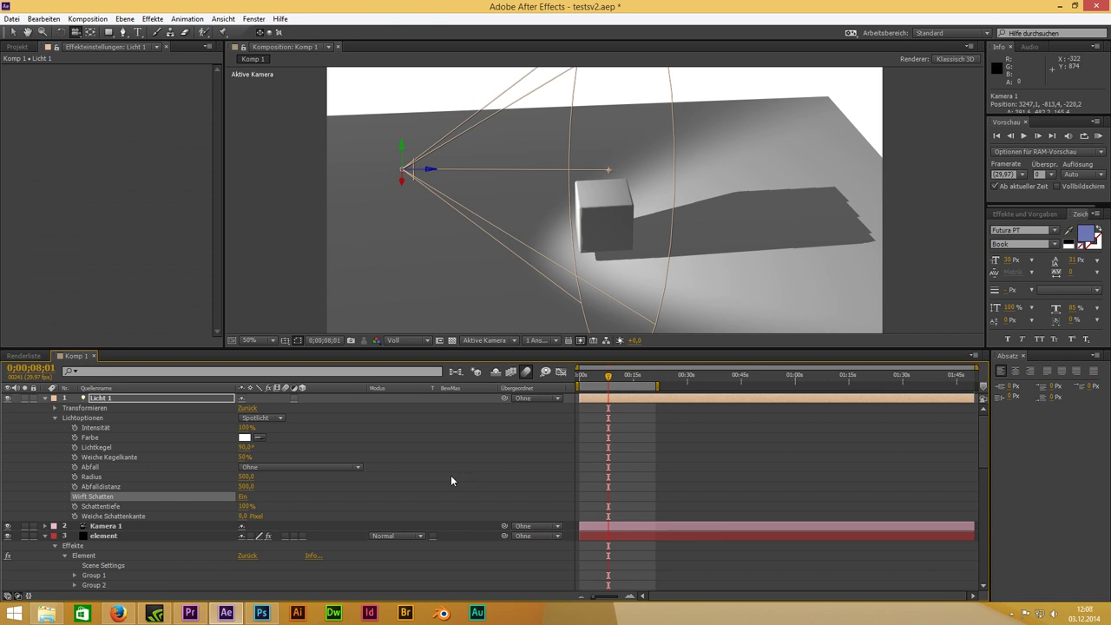
# Orbit the camera to see the shadow and soften its edge to about 59 pixels.
pyautogui.moveTo(634, 228)
pyautogui.mouseDown()
pyautogui.moveTo(640, 241)
pyautogui.moveTo(575, 255)
pyautogui.moveTo(862, 258)
pyautogui.mouseUp()
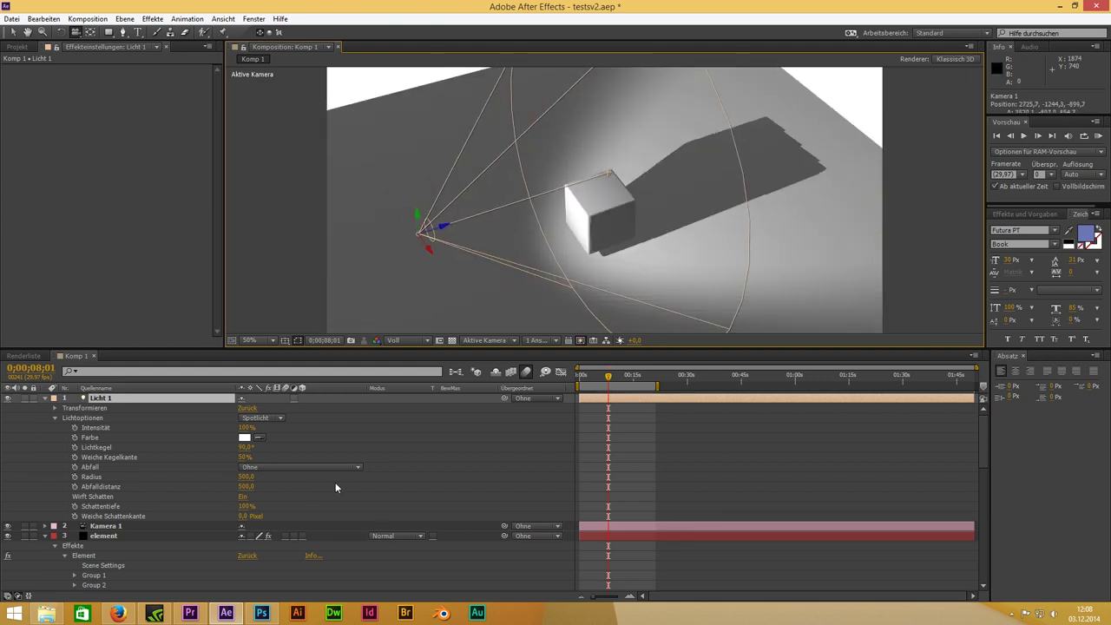
pyautogui.moveTo(251, 515); pyautogui.dragTo(399, 531)
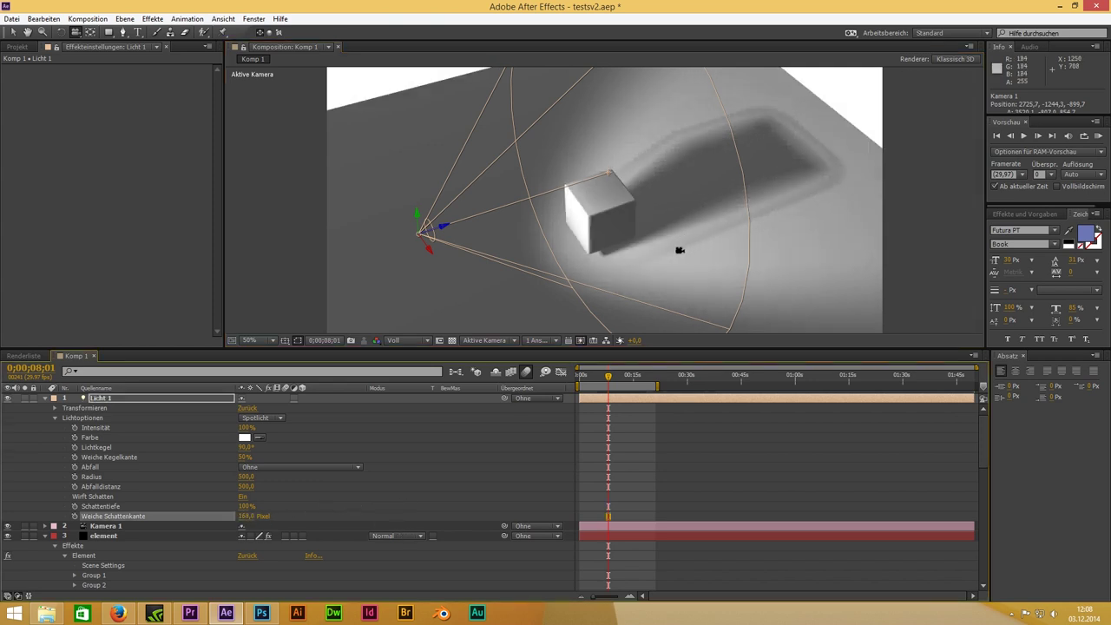
pyautogui.moveTo(244, 519); pyautogui.dragTo(199, 519)
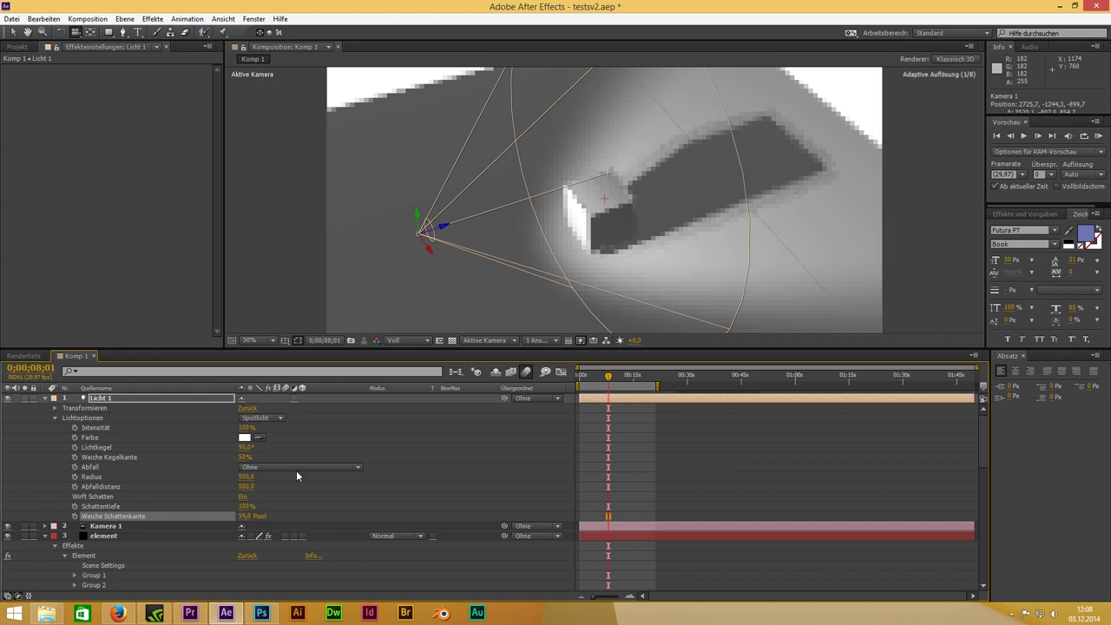
pyautogui.moveTo(700, 255)
pyautogui.mouseDown()
pyautogui.moveTo(697, 241)
pyautogui.moveTo(738, 229)
pyautogui.mouseUp()
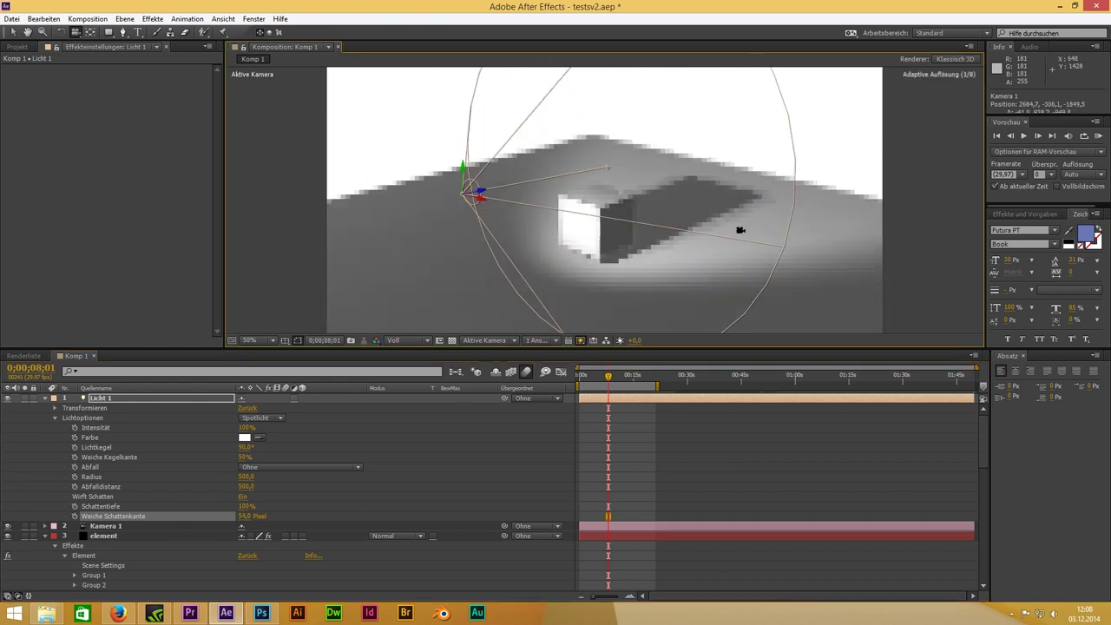
# Add the chess_board model from the Starter_Pack into the Element 3D scene.
pyautogui.click(103, 535)
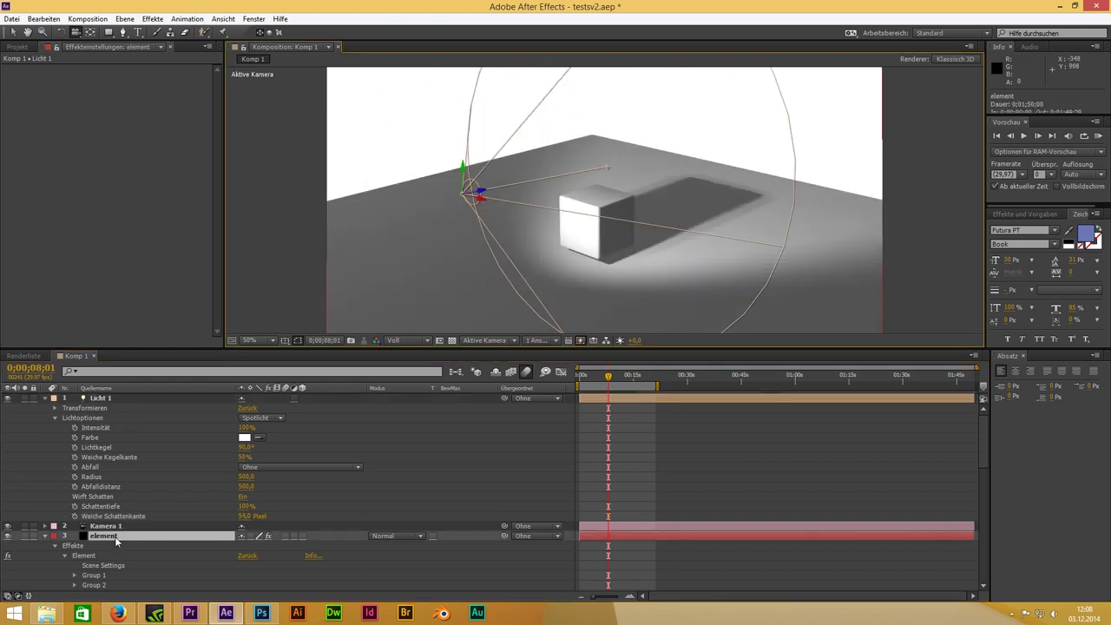
pyautogui.click(71, 93)
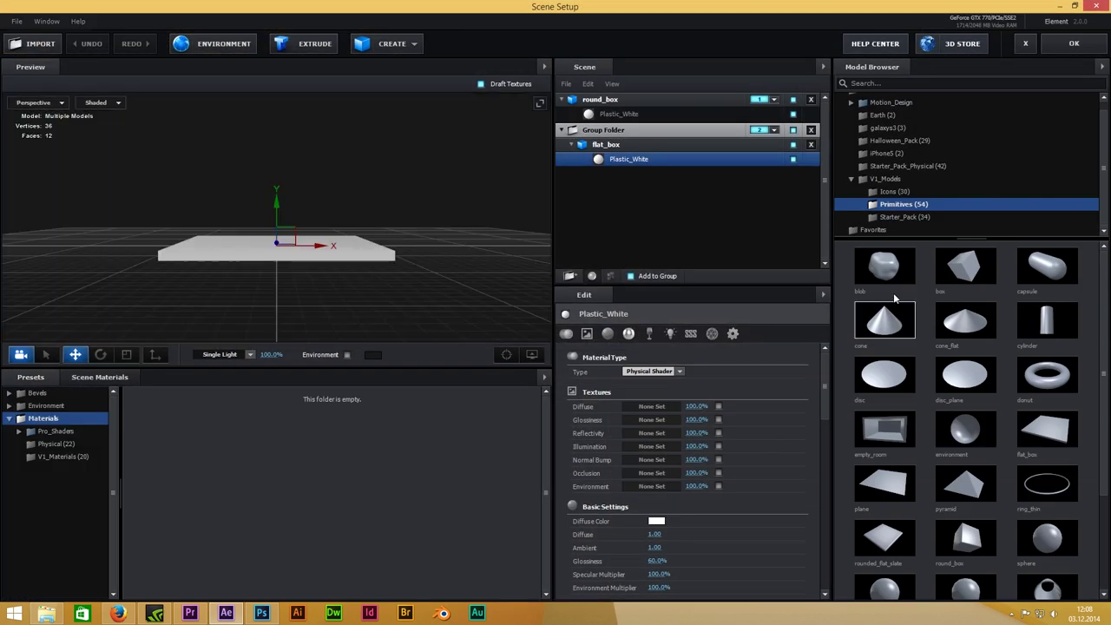
pyautogui.scroll(-3, 999, 509)
pyautogui.click(904, 216)
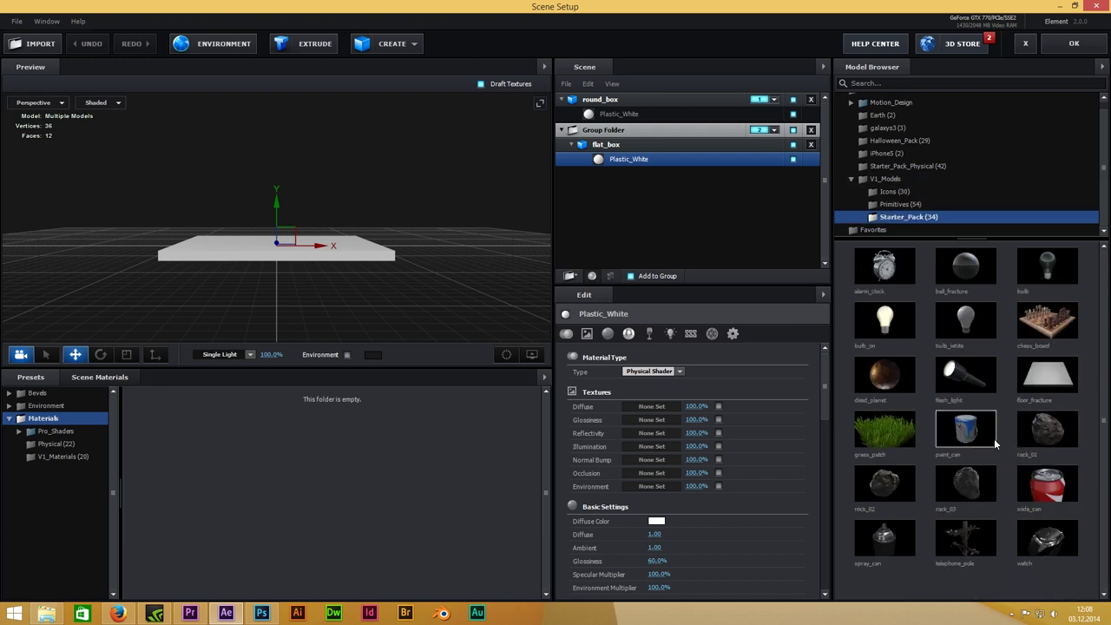
pyautogui.moveTo(1046, 321); pyautogui.dragTo(681, 223)
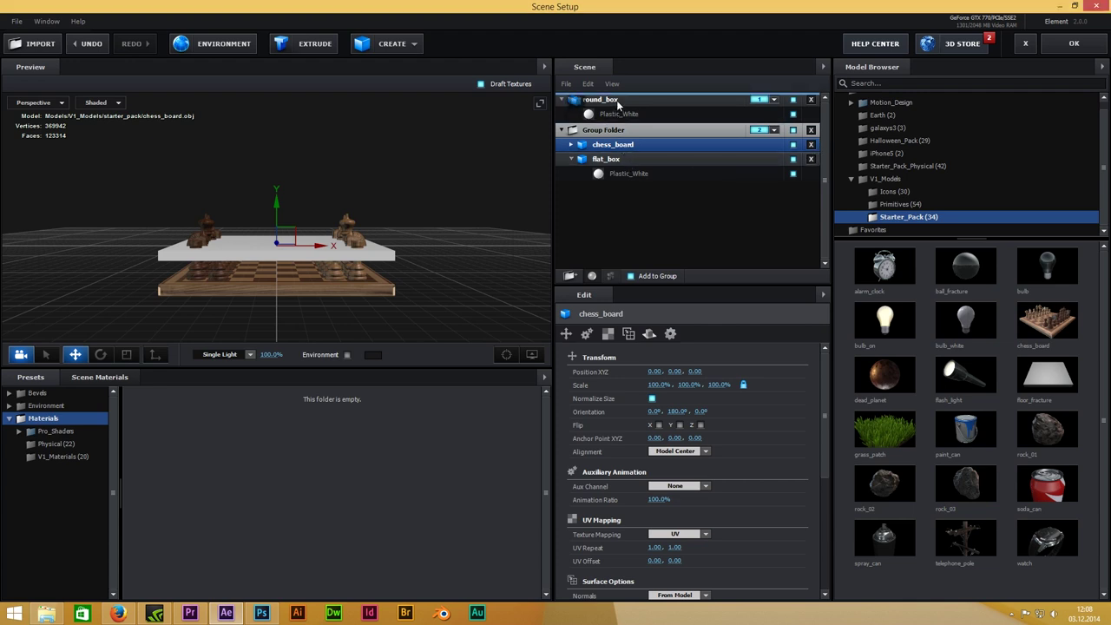
# Move chess_board out of the folder, assign it to group 2, and apply the scene.
pyautogui.moveTo(612, 144); pyautogui.dragTo(608, 97)
pyautogui.click(779, 113)
pyautogui.click(779, 116)
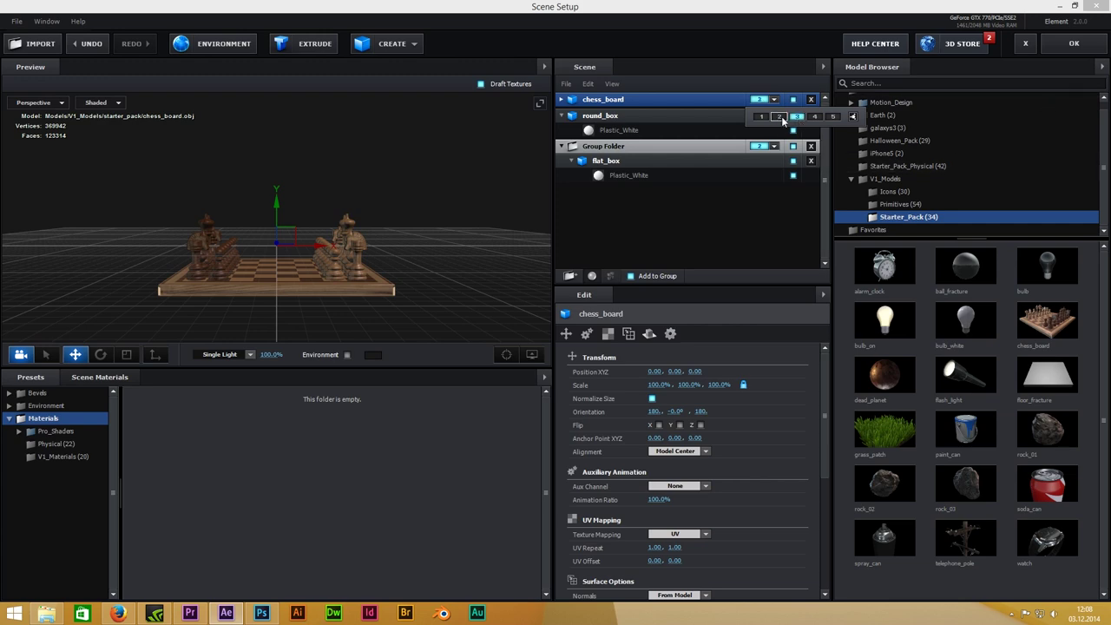
pyautogui.click(1074, 43)
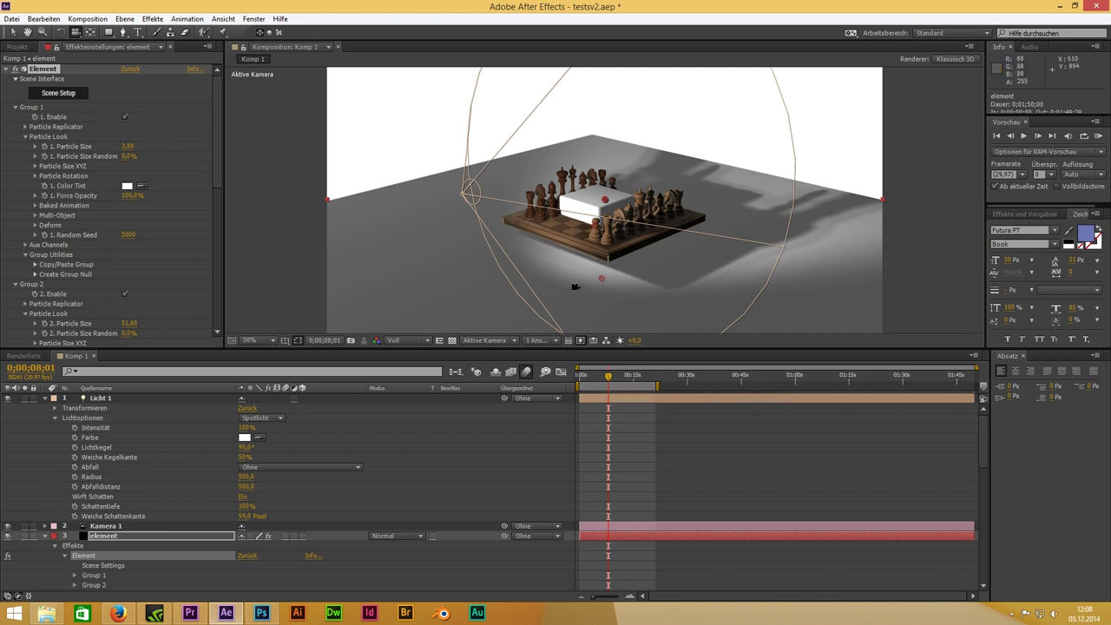
# Orbit Kamera 1 to view the chessboard and white box from nearly overhead.
pyautogui.press('.')
pyautogui.press('.')
pyautogui.press(',')
pyautogui.press(',')
pyautogui.moveTo(755, 231); pyautogui.dragTo(657, 289)
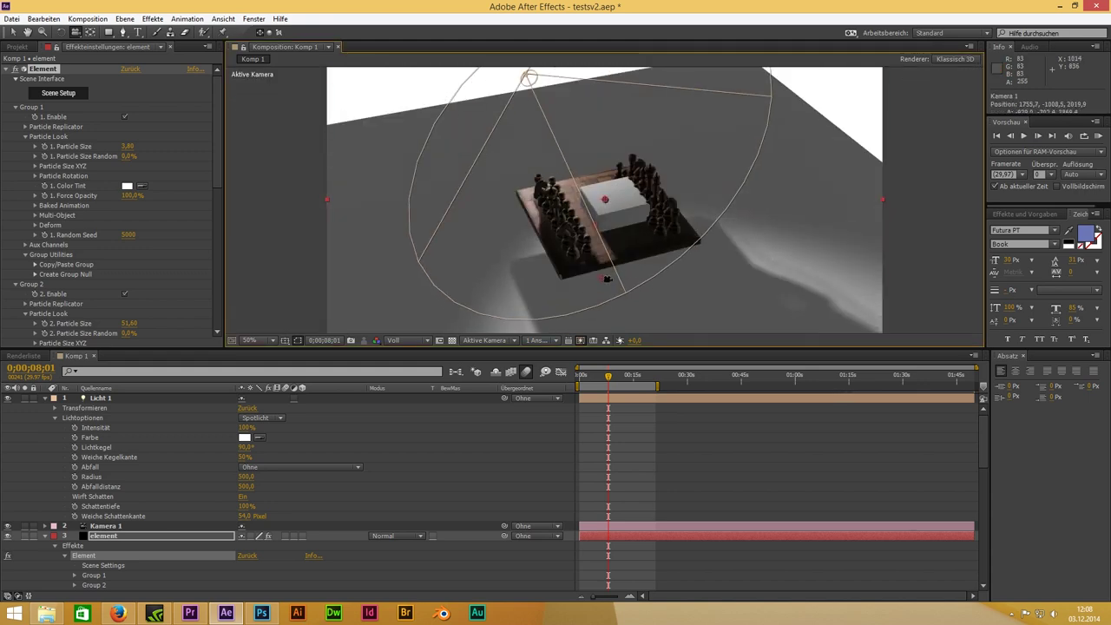
pyautogui.moveTo(568, 256)
pyautogui.mouseDown()
pyautogui.moveTo(654, 287)
pyautogui.moveTo(617, 254)
pyautogui.mouseUp()
pyautogui.press('.')
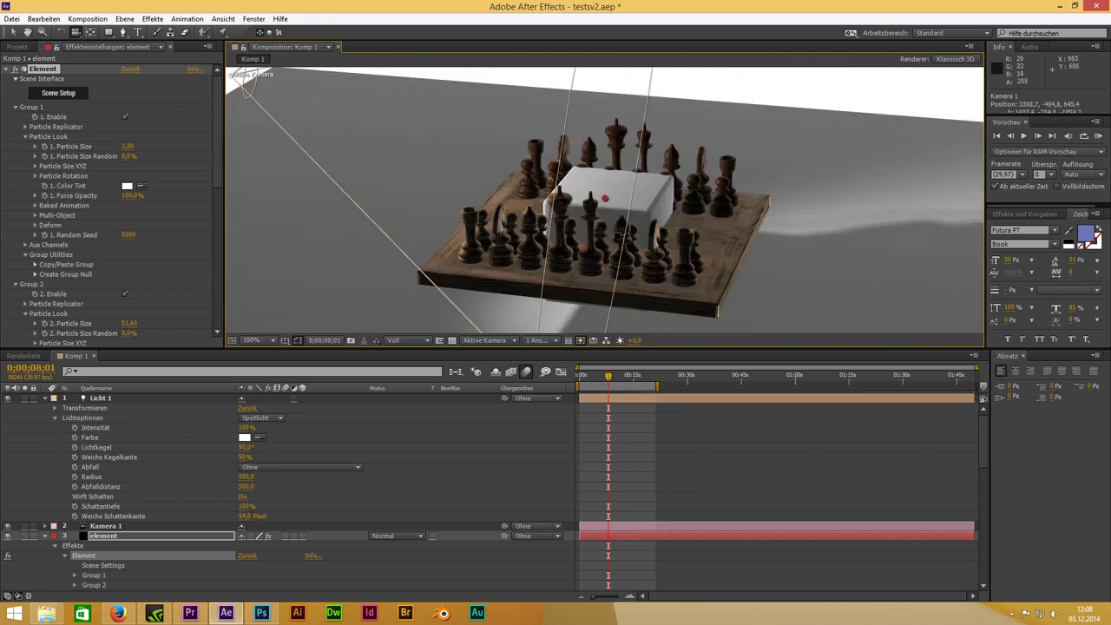
pyautogui.press(',')
pyautogui.press(',')
pyautogui.press('.')
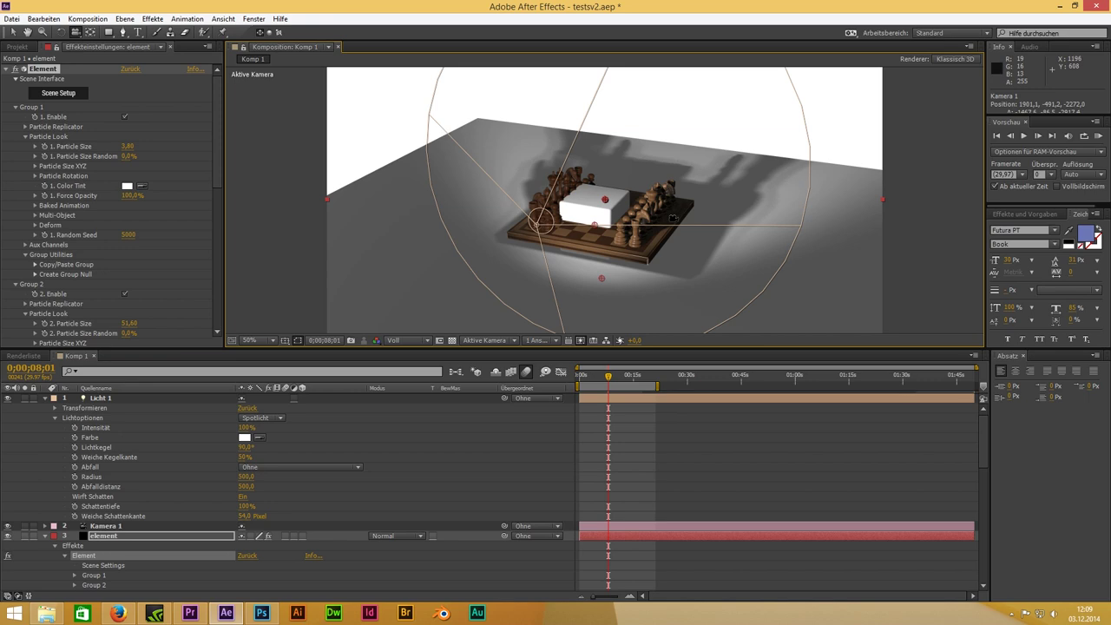
pyautogui.moveTo(627, 230)
pyautogui.mouseDown()
pyautogui.moveTo(783, 325)
pyautogui.moveTo(696, 272)
pyautogui.mouseUp()
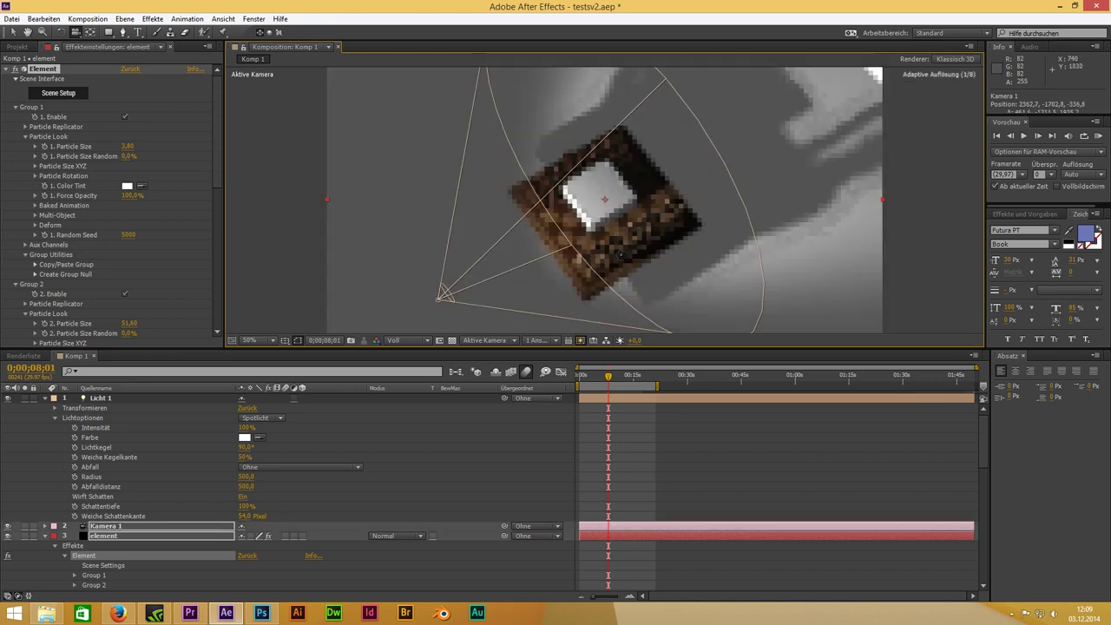